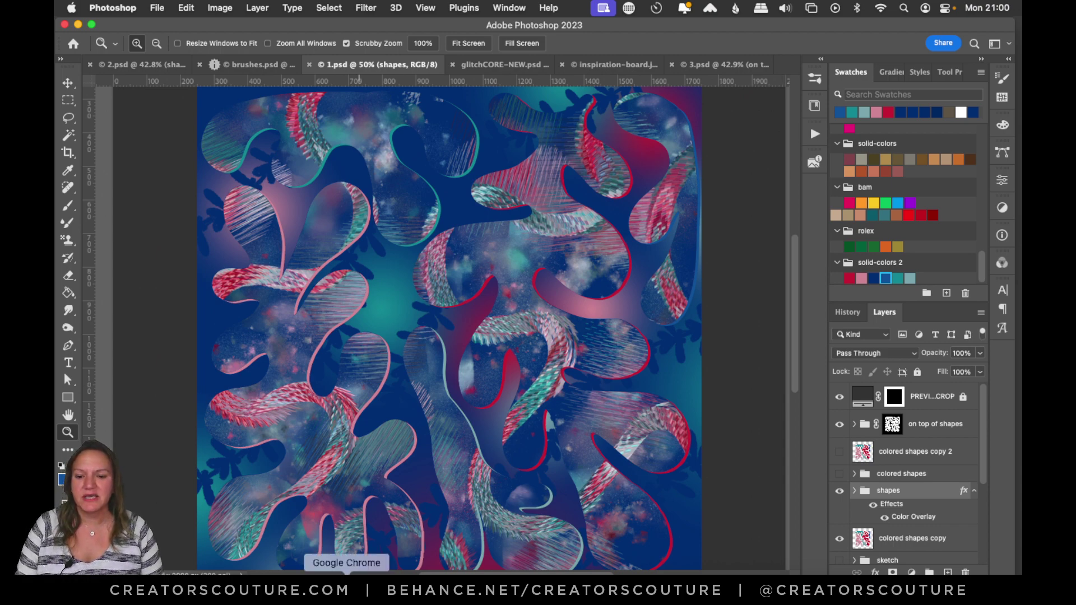
Switch to Chrome and browse the livestream recordings on the Behance profile
{"action": "left_click", "coordinate": [347, 591]}
{"action": "left_click", "coordinate": [223, 39]}
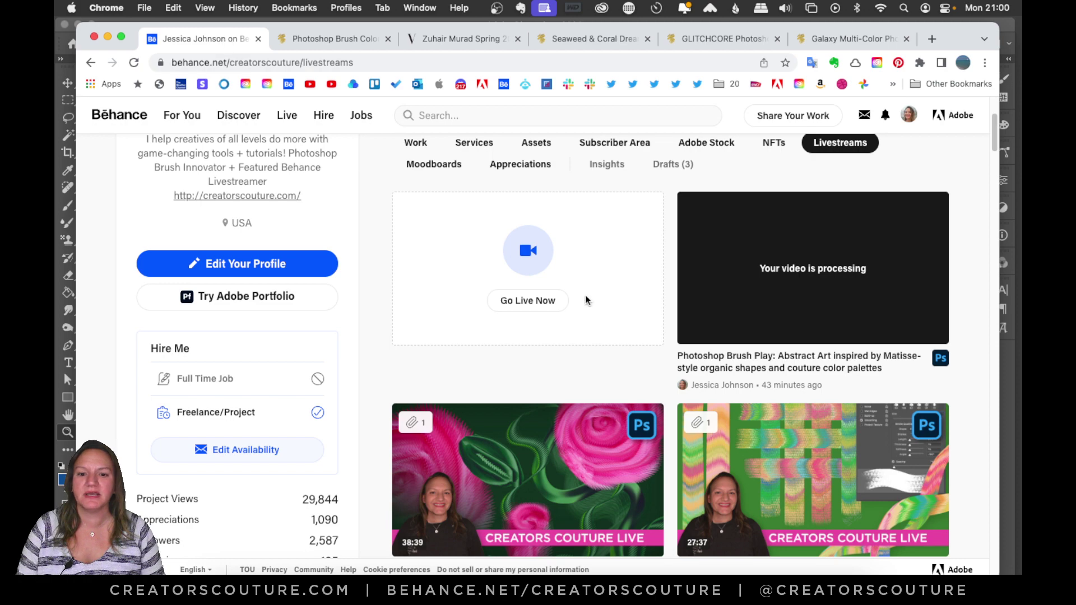
{"action": "scroll", "coordinate": [588, 300], "scroll_direction": "down", "scroll_amount": 3}
{"action": "scroll", "coordinate": [593, 304], "scroll_direction": "down", "scroll_amount": 4}
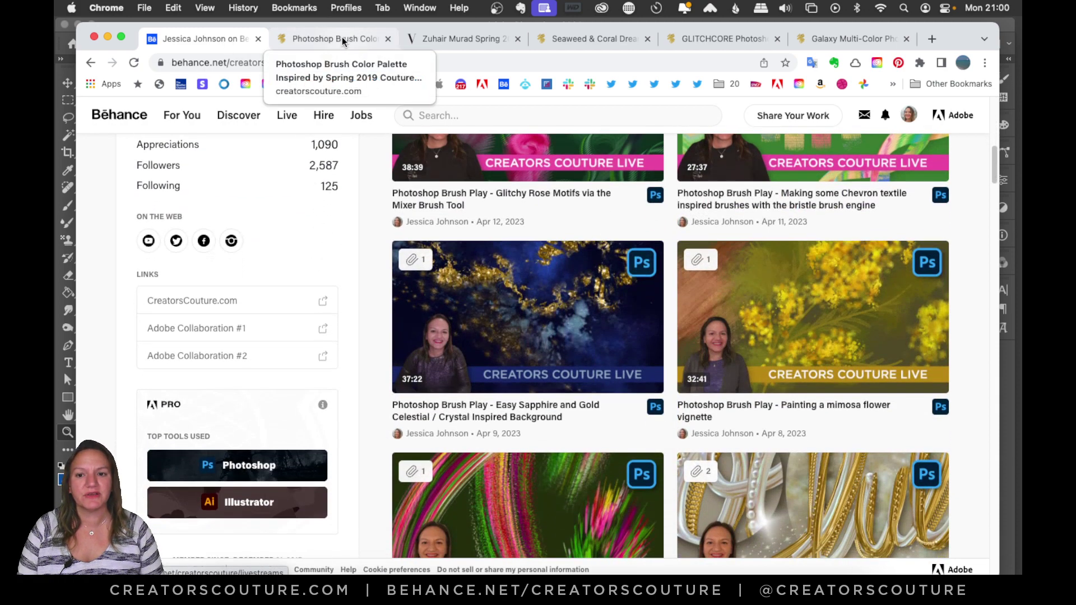
View the Spring 2019 Couture color palette post alongside the Zuhair Murad dress photo in the Vogue slideshow
{"action": "left_click", "coordinate": [341, 38]}
{"action": "scroll", "coordinate": [903, 287], "scroll_direction": "down", "scroll_amount": 2}
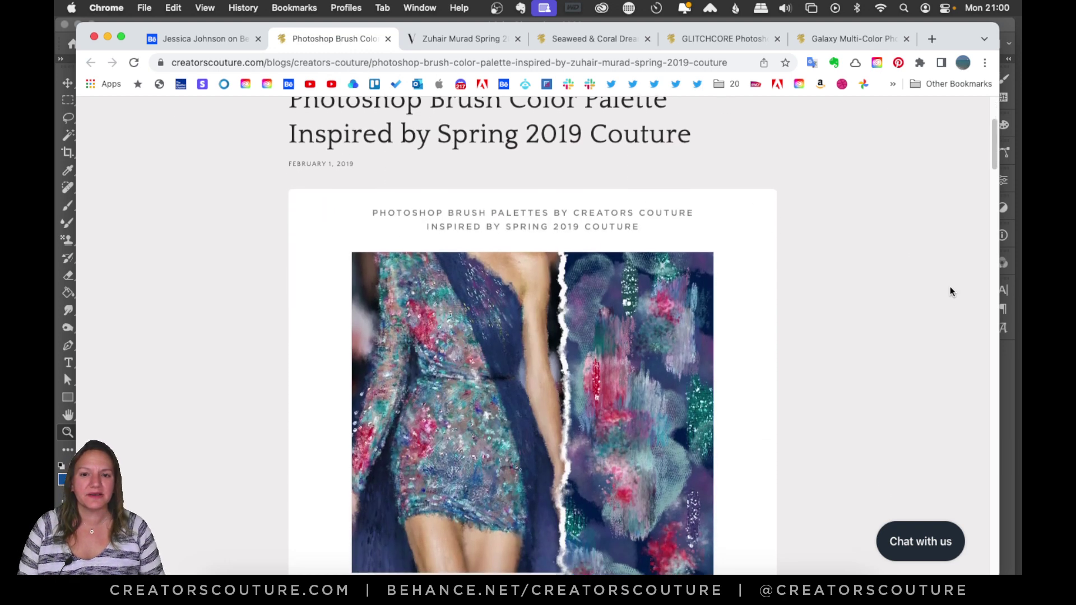
{"action": "scroll", "coordinate": [947, 284], "scroll_direction": "up", "scroll_amount": 1}
{"action": "scroll", "coordinate": [947, 284], "scroll_direction": "down", "scroll_amount": 3}
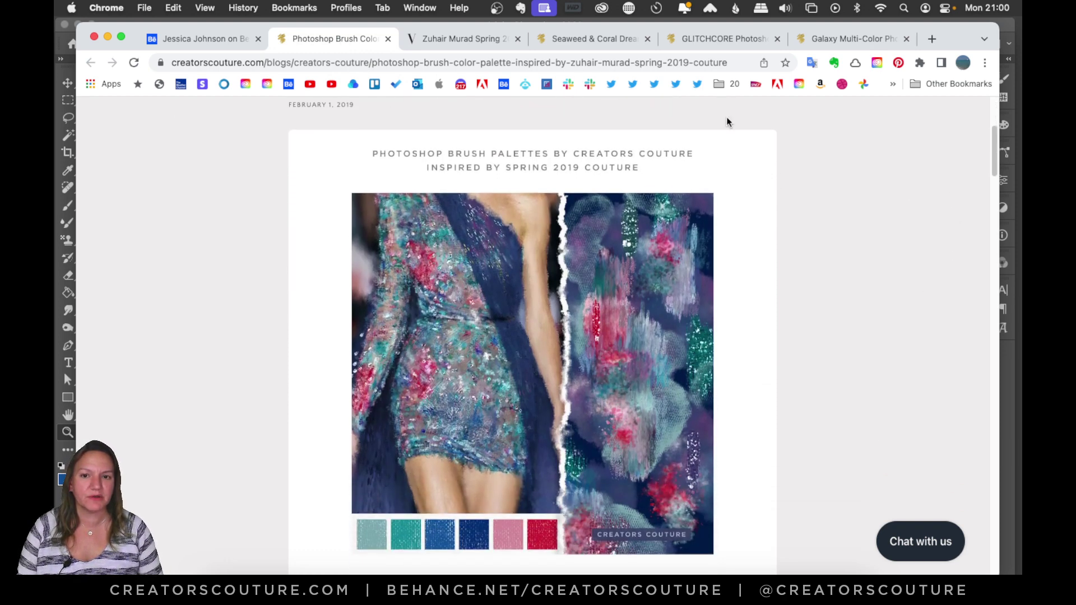
{"action": "left_click", "coordinate": [446, 39]}
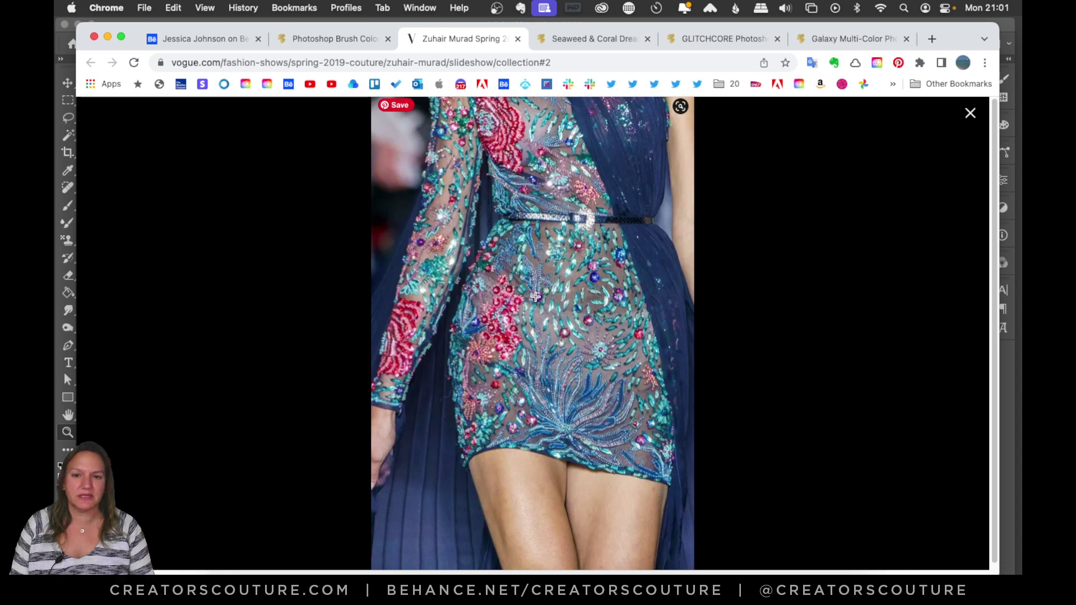
{"action": "left_click", "coordinate": [355, 37]}
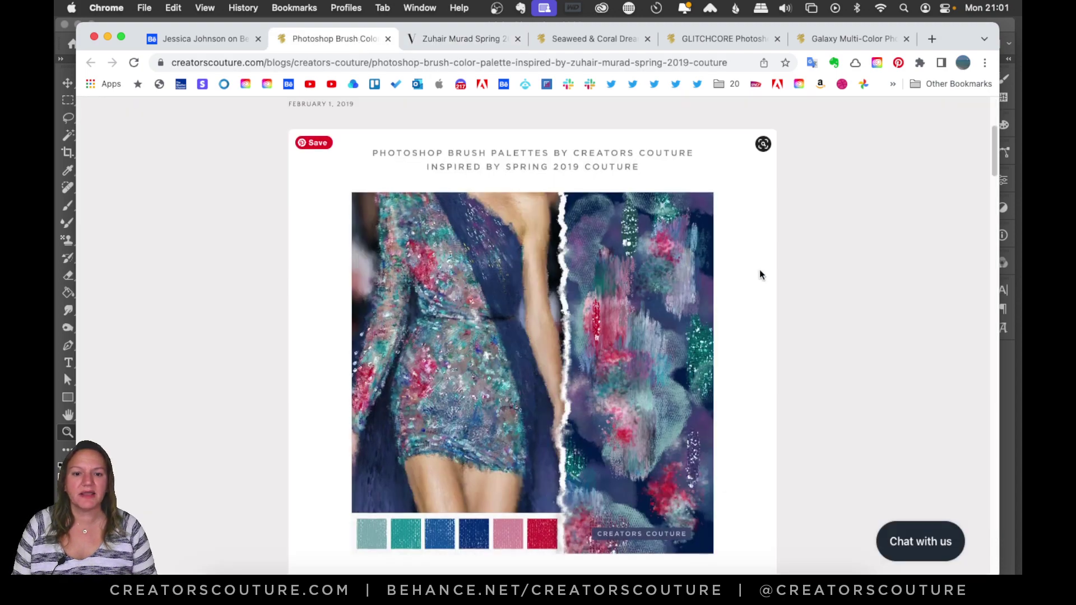
Examine the Wet Paint and Impressionist Photoshop brush palettes in the color palette post
{"action": "scroll", "coordinate": [761, 274], "scroll_direction": "down", "scroll_amount": 5}
{"action": "scroll", "coordinate": [760, 273], "scroll_direction": "down", "scroll_amount": 5}
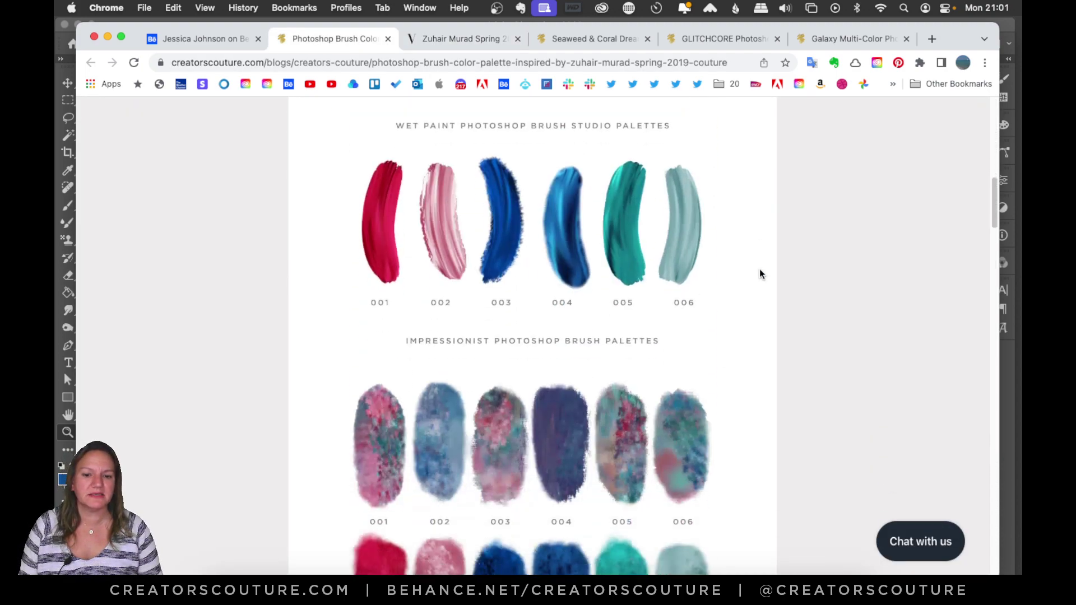
{"action": "scroll", "coordinate": [761, 274], "scroll_direction": "down", "scroll_amount": 3}
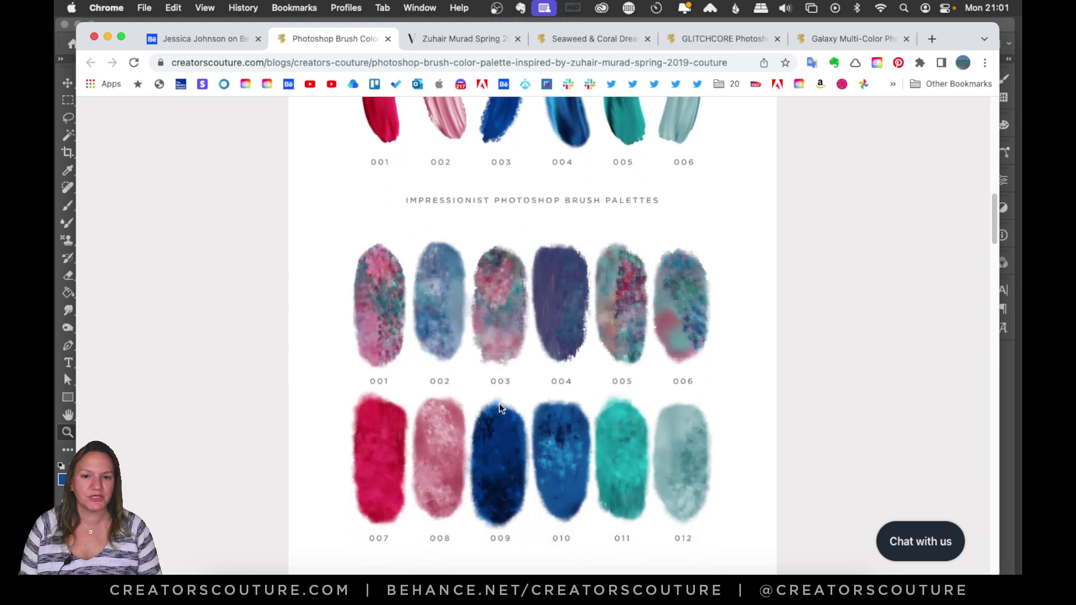
{"action": "scroll", "coordinate": [499, 403], "scroll_direction": "up", "scroll_amount": 3}
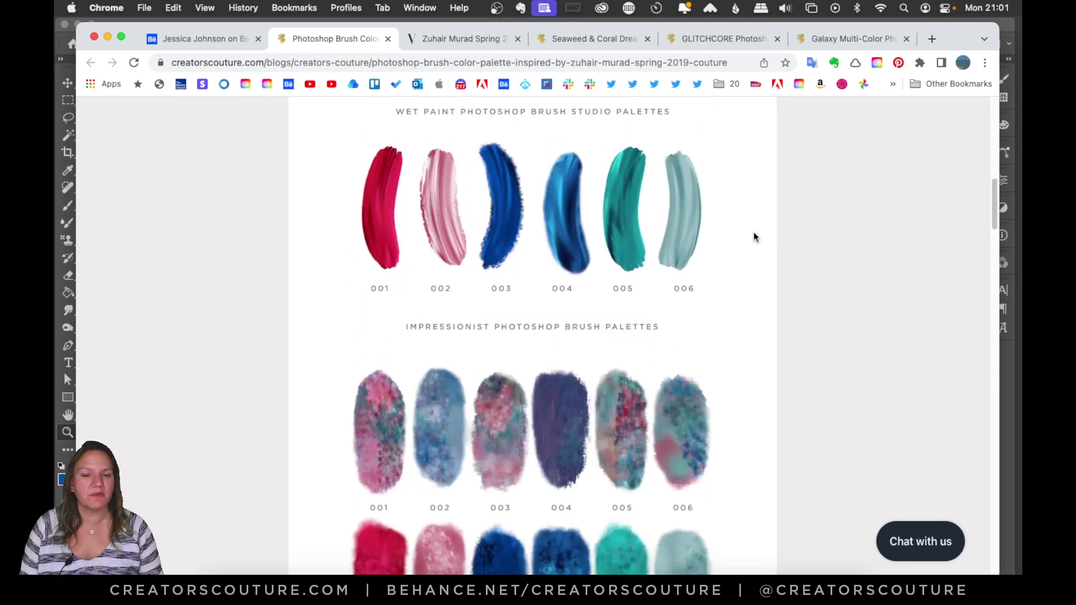
{"action": "scroll", "coordinate": [753, 236], "scroll_direction": "up", "scroll_amount": 5}
{"action": "scroll", "coordinate": [753, 236], "scroll_direction": "down", "scroll_amount": 2}
{"action": "scroll", "coordinate": [753, 236], "scroll_direction": "down", "scroll_amount": 7}
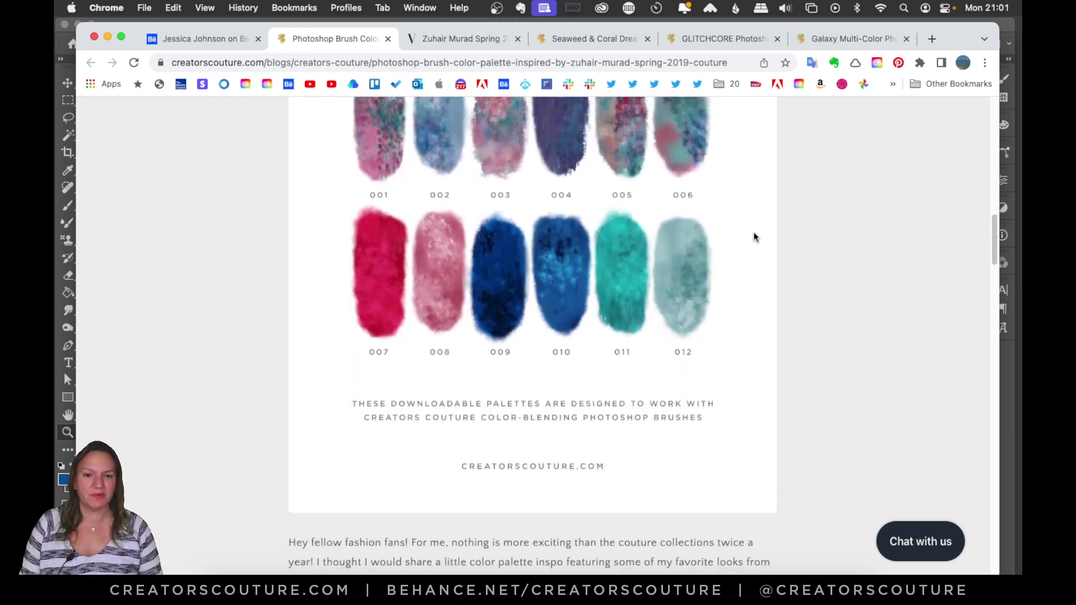
{"action": "scroll", "coordinate": [753, 237], "scroll_direction": "up", "scroll_amount": 3}
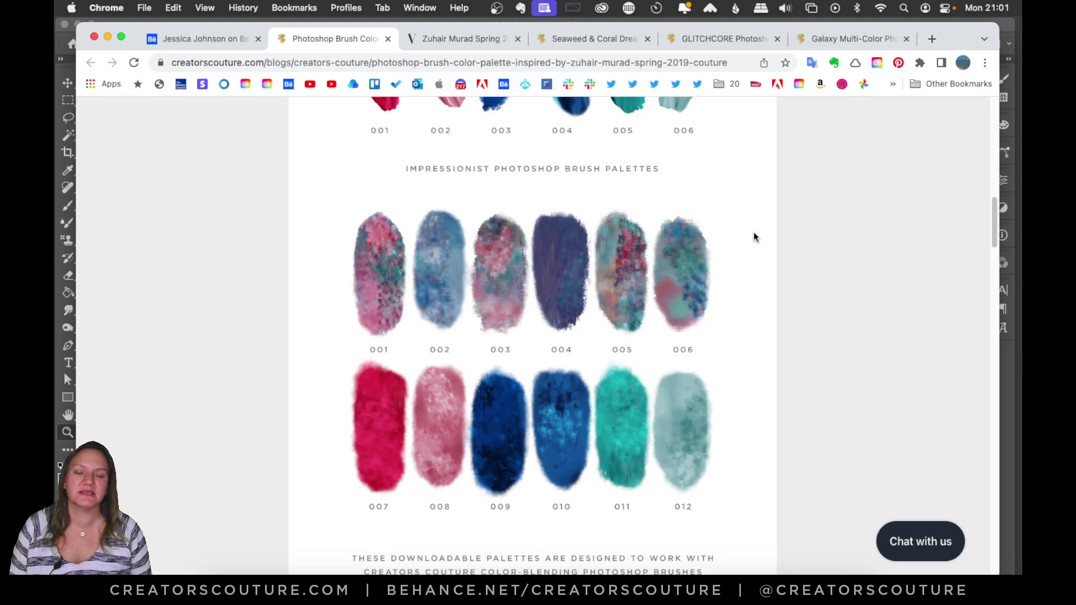
{"action": "scroll", "coordinate": [753, 237], "scroll_direction": "up", "scroll_amount": 5}
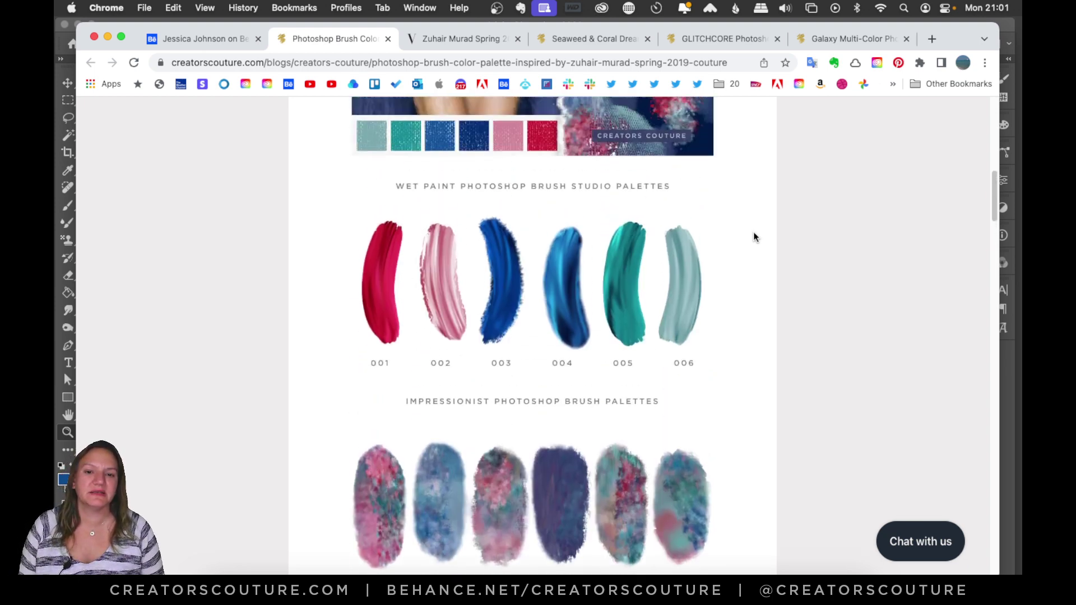
{"action": "scroll", "coordinate": [753, 236], "scroll_direction": "up", "scroll_amount": 2}
{"action": "scroll", "coordinate": [753, 236], "scroll_direction": "up", "scroll_amount": 3}
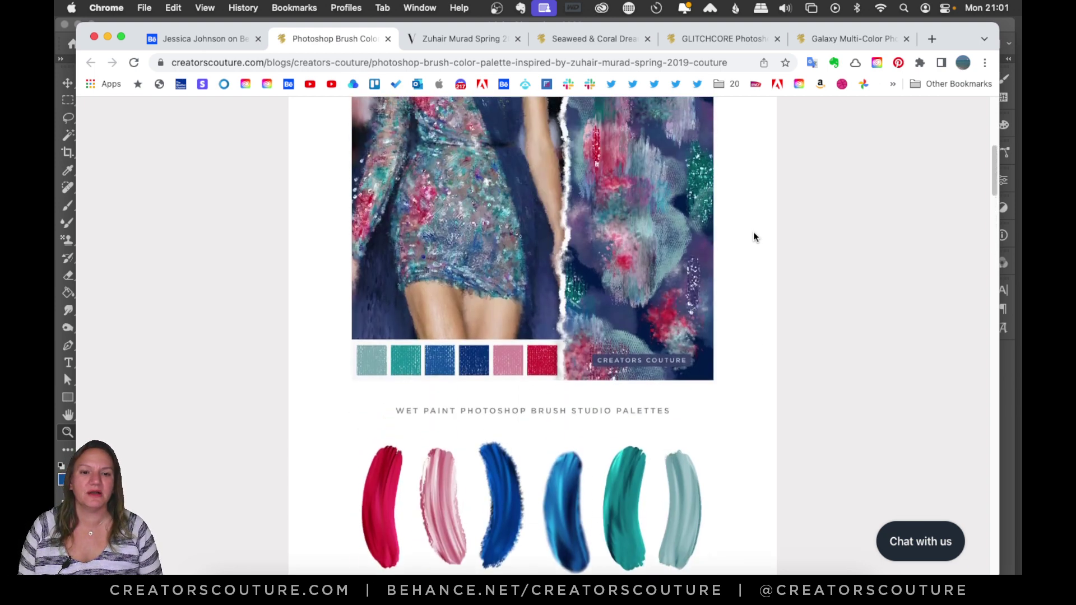
{"action": "scroll", "coordinate": [753, 236], "scroll_direction": "up", "scroll_amount": 3}
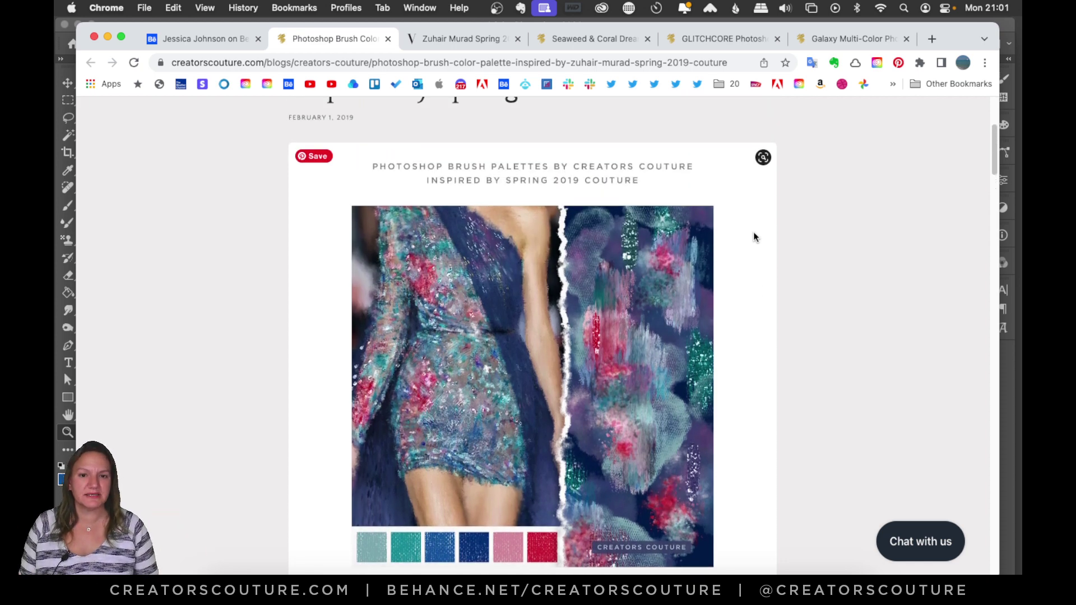
View the product pages for the Galaxy, GLITCHCORE, and Seaweed & Coral Photoshop brushes
{"action": "left_click", "coordinate": [879, 39]}
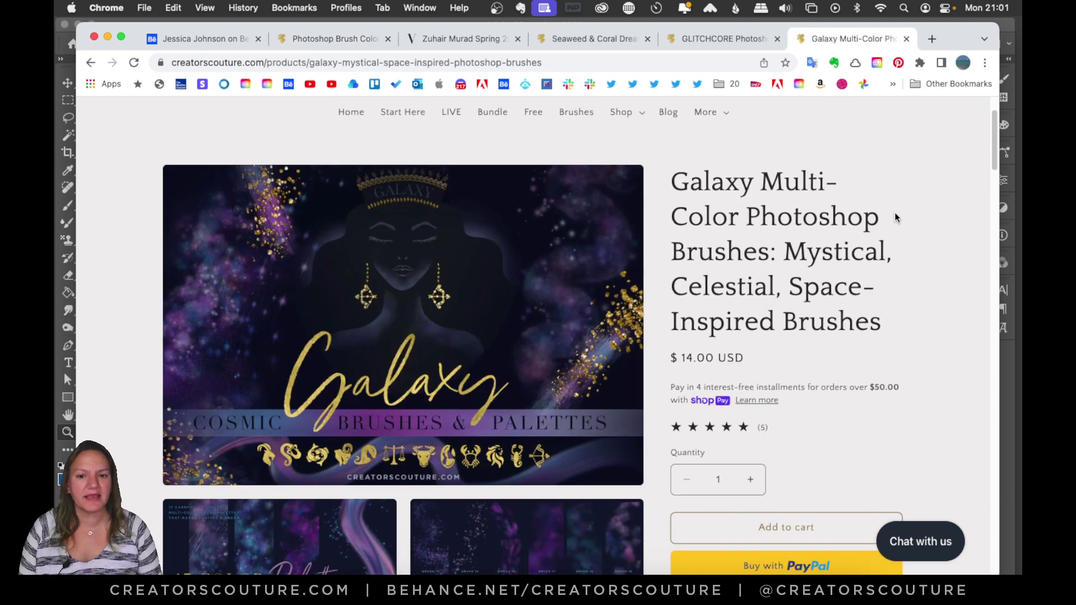
{"action": "left_click", "coordinate": [728, 43]}
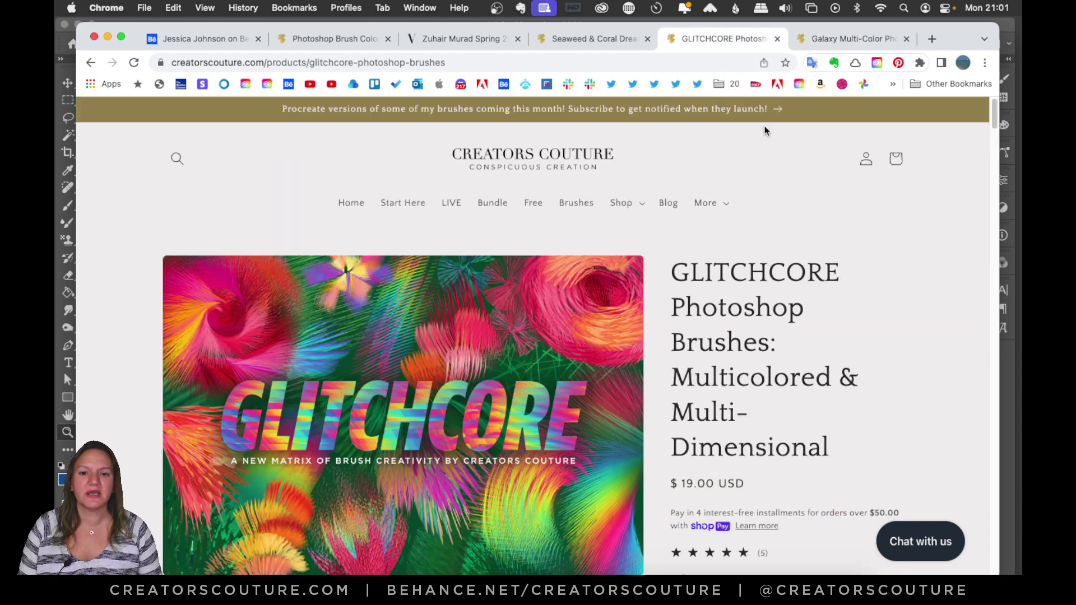
{"action": "scroll", "coordinate": [764, 125], "scroll_direction": "down", "scroll_amount": 2}
{"action": "left_click", "coordinate": [595, 38]}
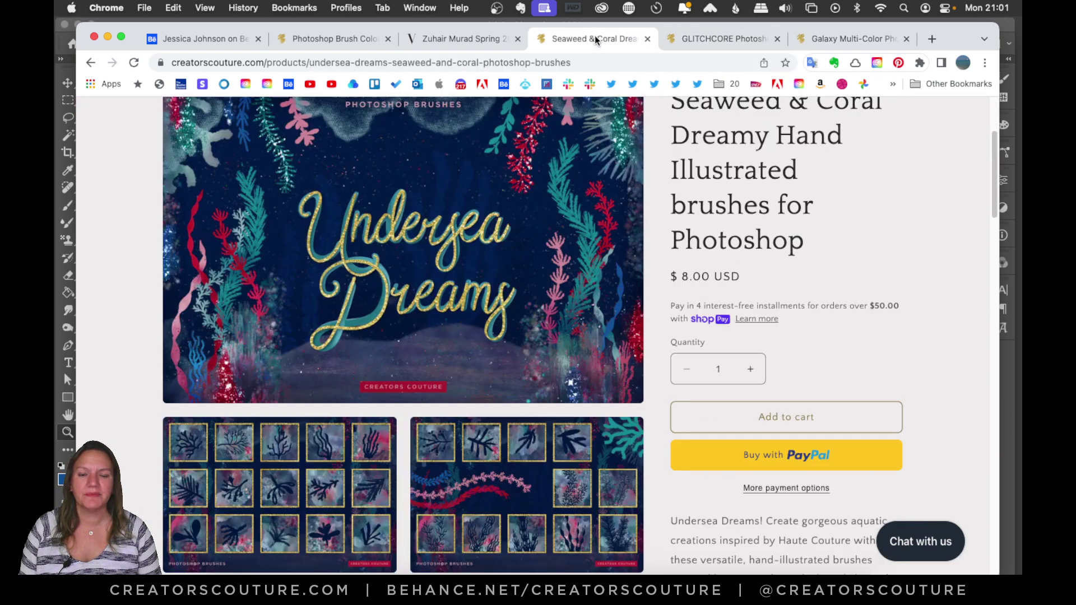
{"action": "scroll", "coordinate": [797, 234], "scroll_direction": "up", "scroll_amount": 2}
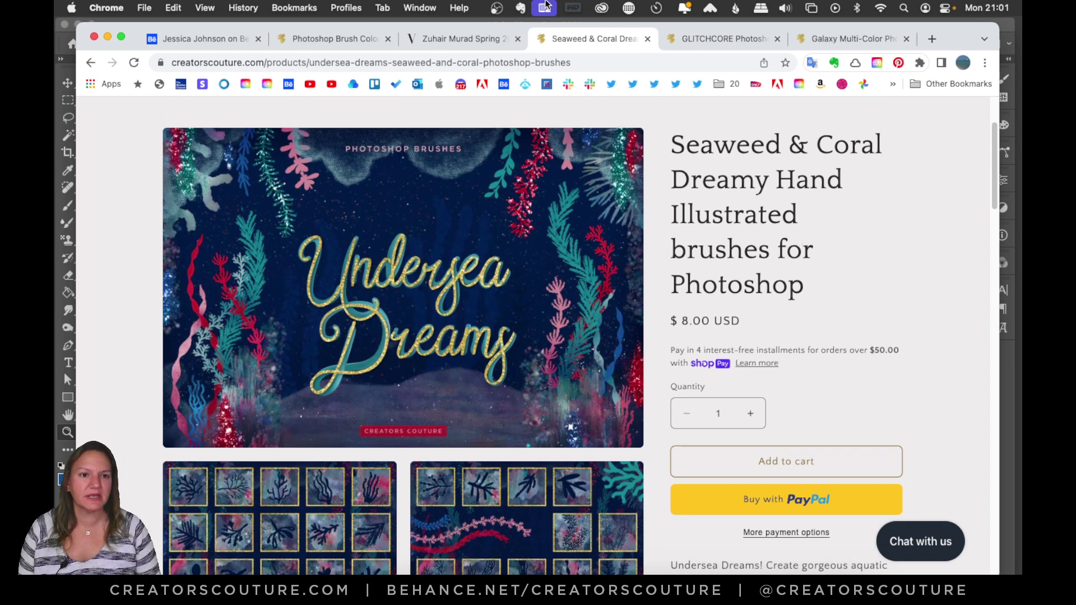
Return to Photoshop and hide the artwork layers of 1.psd between the preview crop layer and the Background
{"action": "left_click", "coordinate": [109, 35]}
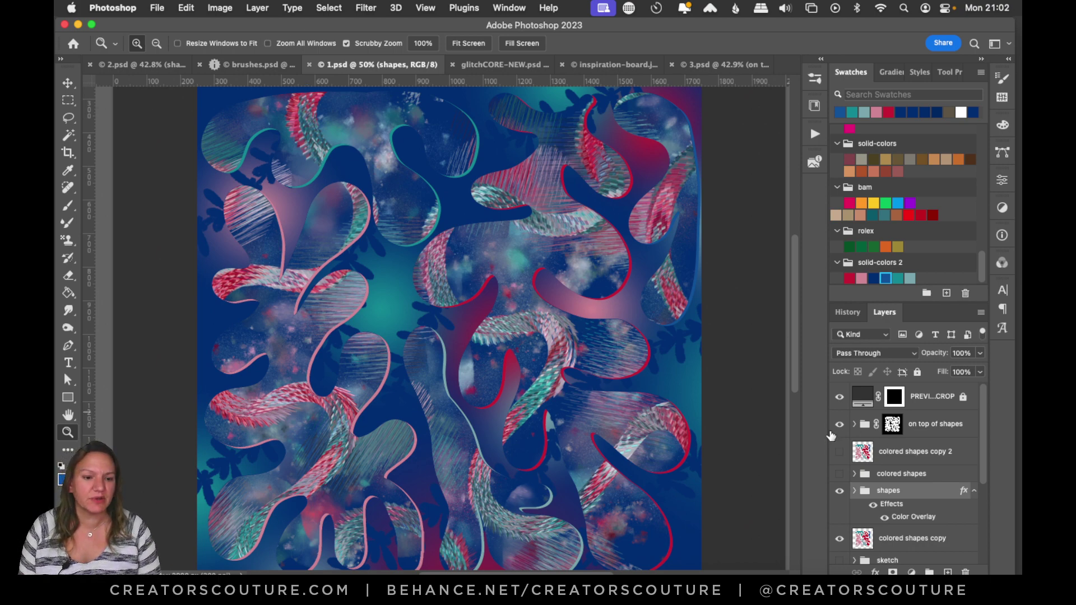
{"action": "left_click_drag", "start_coordinate": [839, 424], "coordinate": [854, 520]}
{"action": "scroll", "coordinate": [854, 520], "scroll_direction": "up", "scroll_amount": 2}
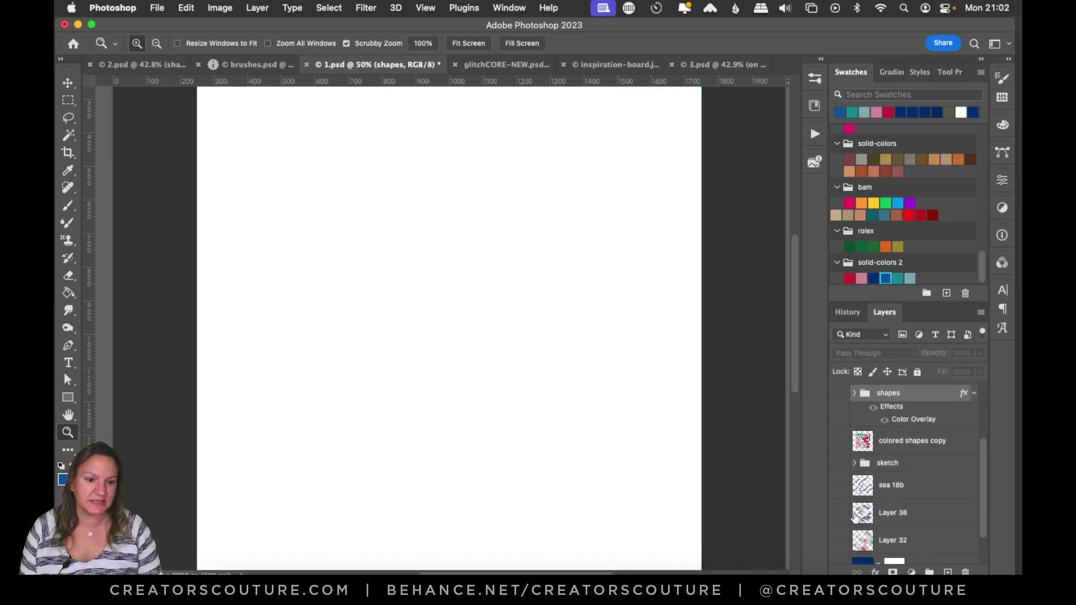
Show the sketch group and the shapes group so the solid shapes overlay the red sketch
{"action": "left_click", "coordinate": [839, 463]}
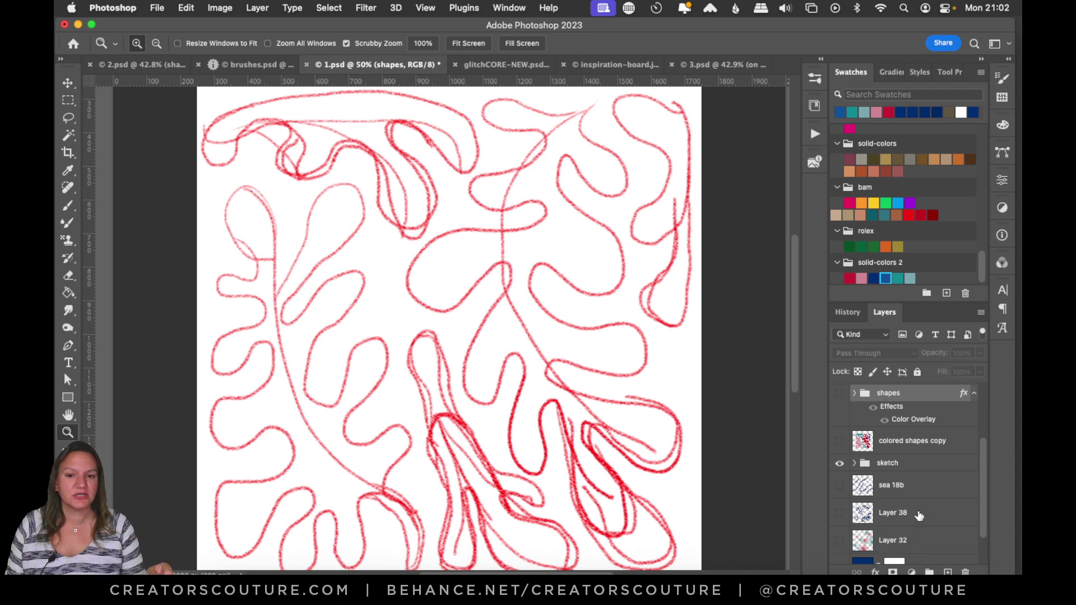
{"action": "scroll", "coordinate": [919, 512], "scroll_direction": "up", "scroll_amount": 3}
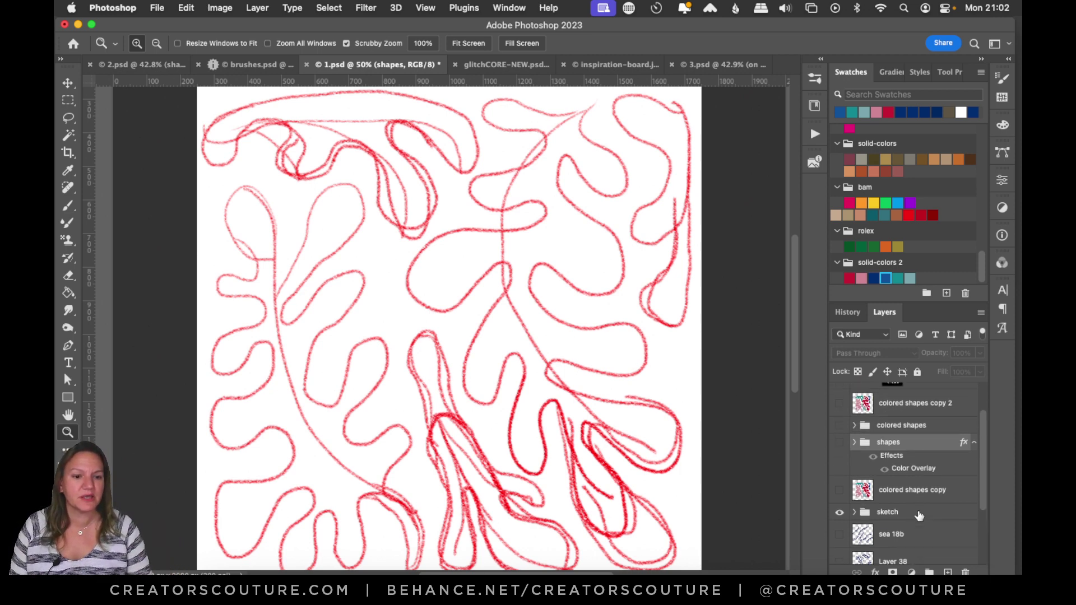
{"action": "left_click", "coordinate": [838, 442]}
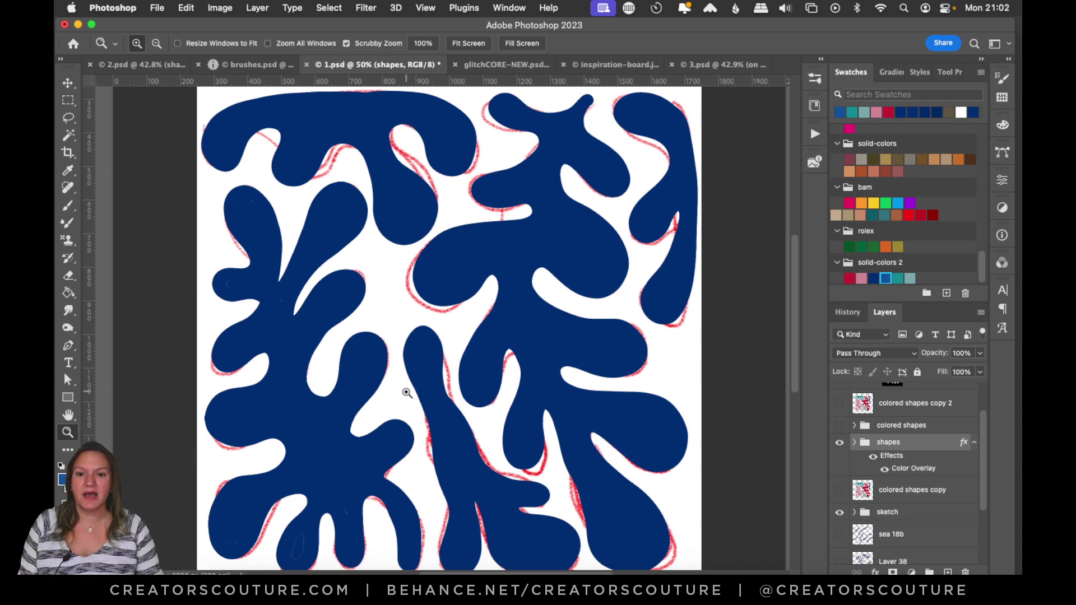
{"action": "left_click_drag", "start_coordinate": [407, 394], "coordinate": [401, 407]}
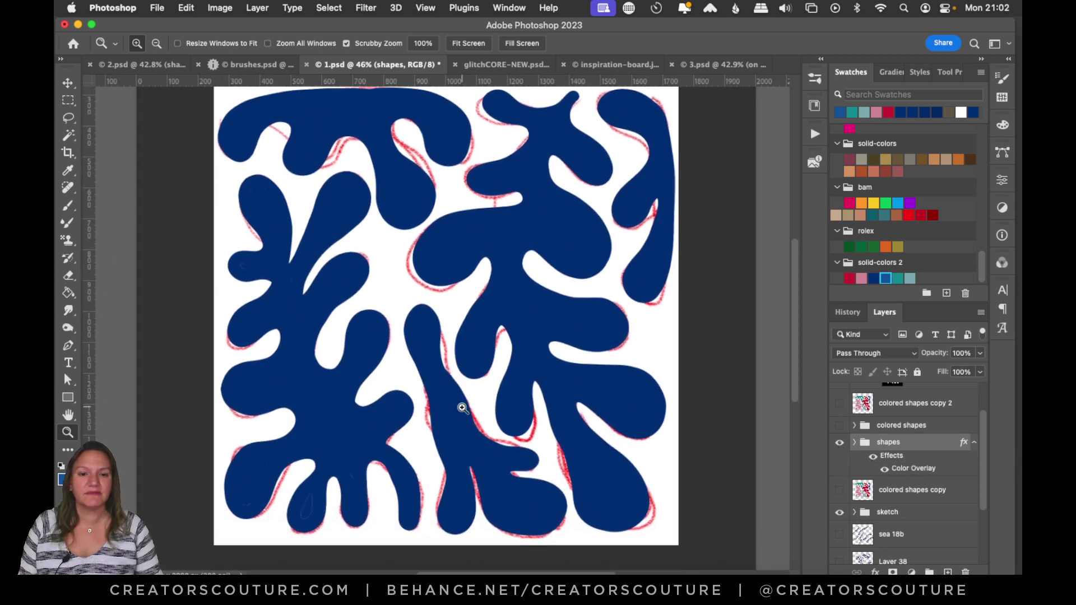
{"action": "scroll", "coordinate": [461, 408], "scroll_direction": "down", "scroll_amount": 2}
{"action": "scroll", "coordinate": [462, 408], "scroll_direction": "up", "scroll_amount": 2}
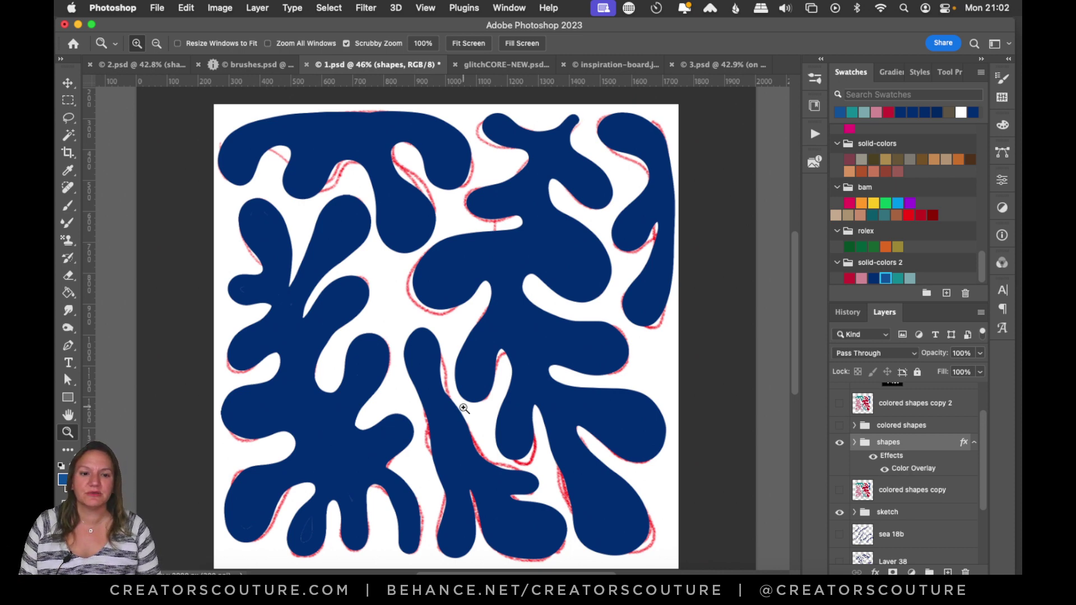
Load the outline of the colored shapes copy 2 layer as a selection and make the on top of shapes group active
{"action": "scroll", "coordinate": [928, 485], "scroll_direction": "up", "scroll_amount": 3}
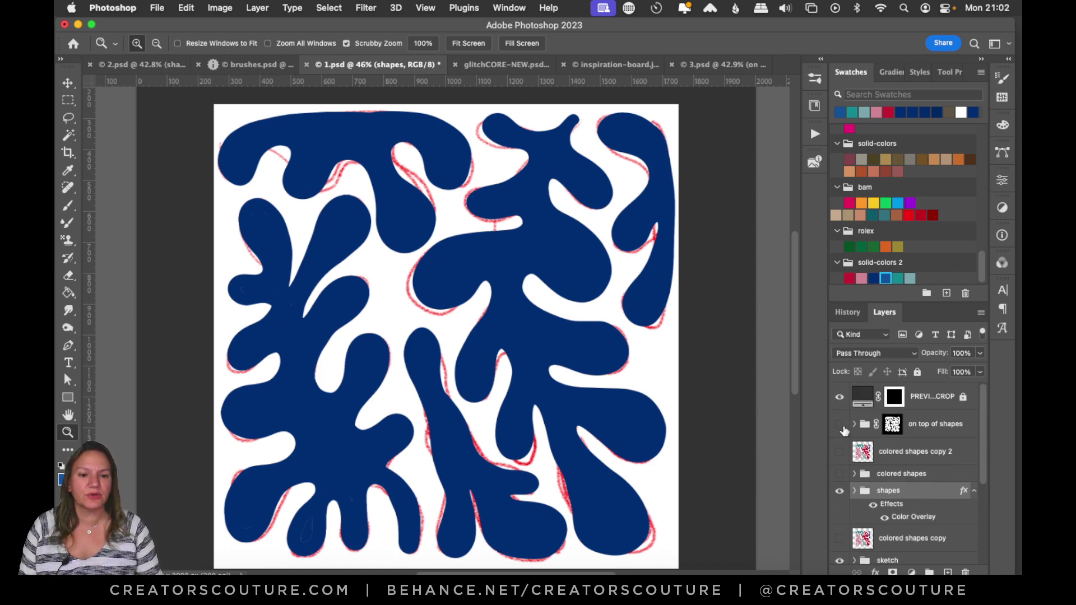
{"action": "left_click", "coordinate": [920, 430]}
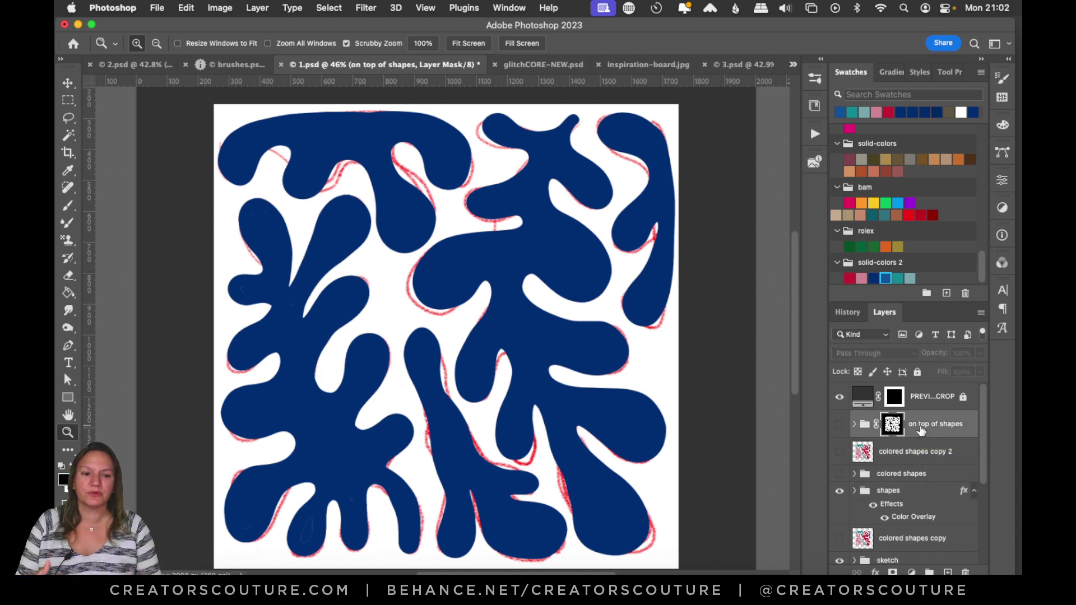
{"action": "scroll", "coordinate": [874, 501], "scroll_direction": "down", "scroll_amount": 2}
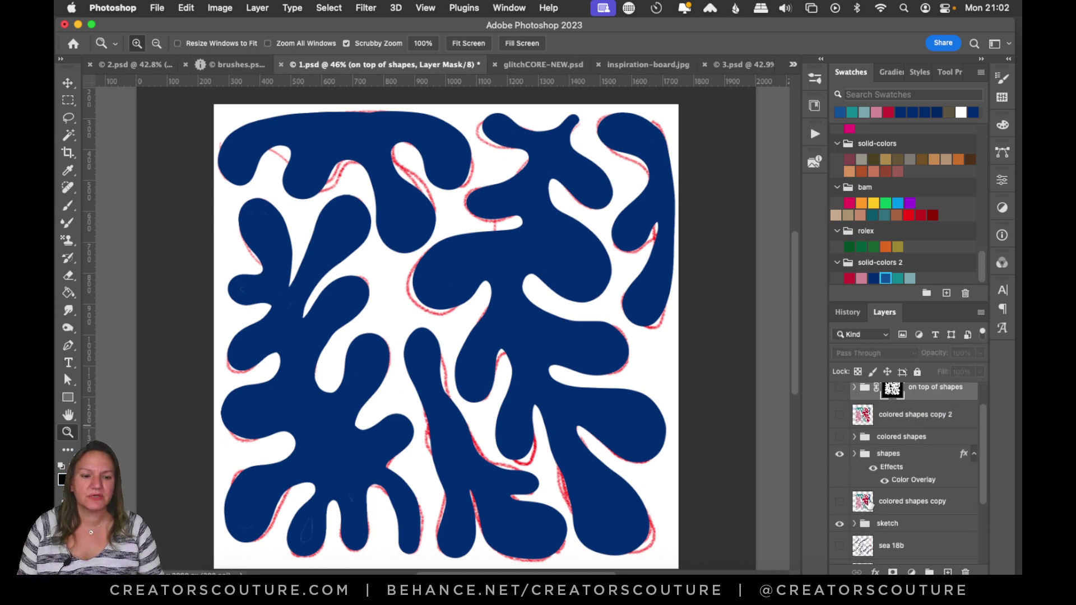
{"action": "key", "text": "v"}
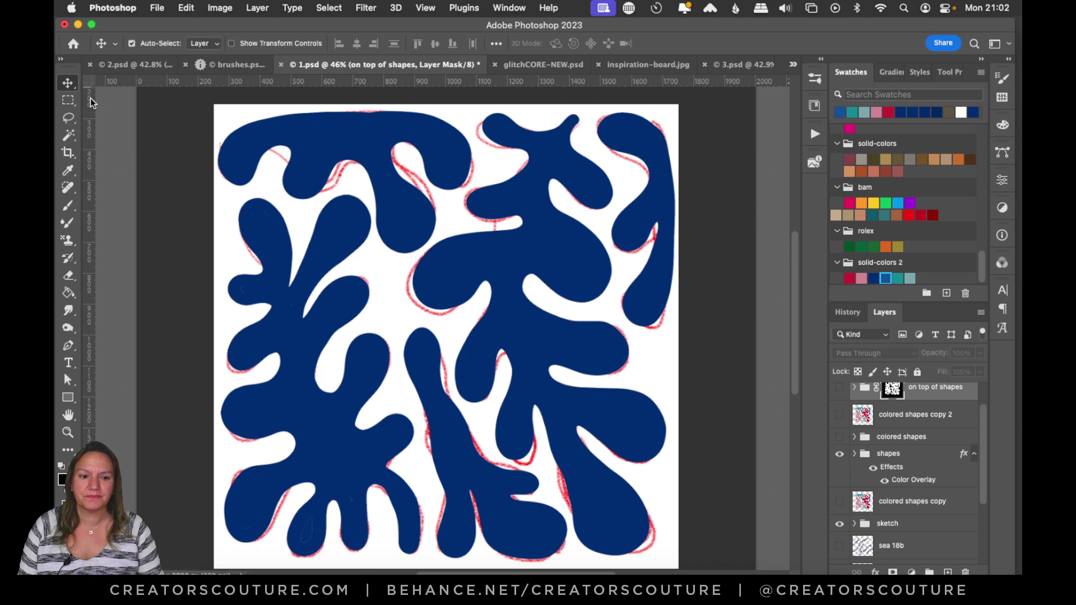
{"action": "left_click", "coordinate": [895, 463]}
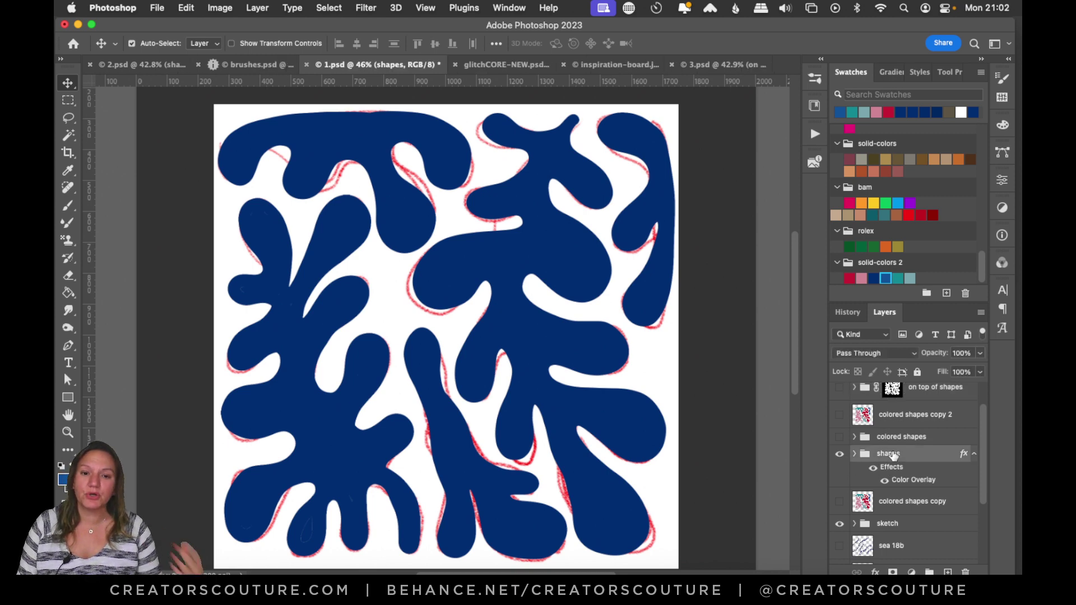
{"action": "key", "text": "super"}
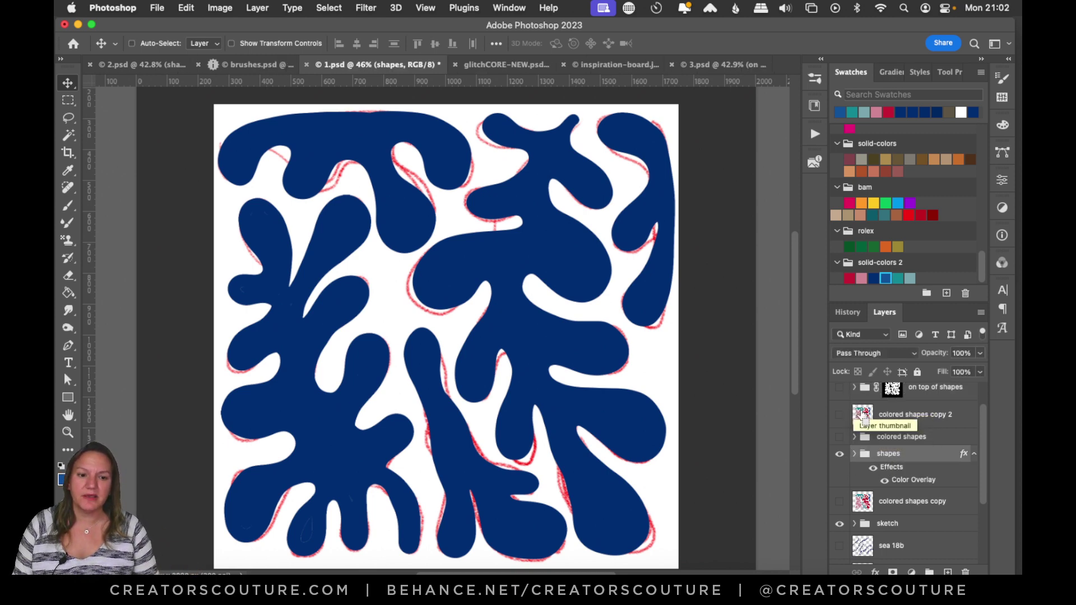
{"action": "left_click", "coordinate": [863, 415], "text": "super"}
{"action": "scroll", "coordinate": [931, 438], "scroll_direction": "up", "scroll_amount": 2}
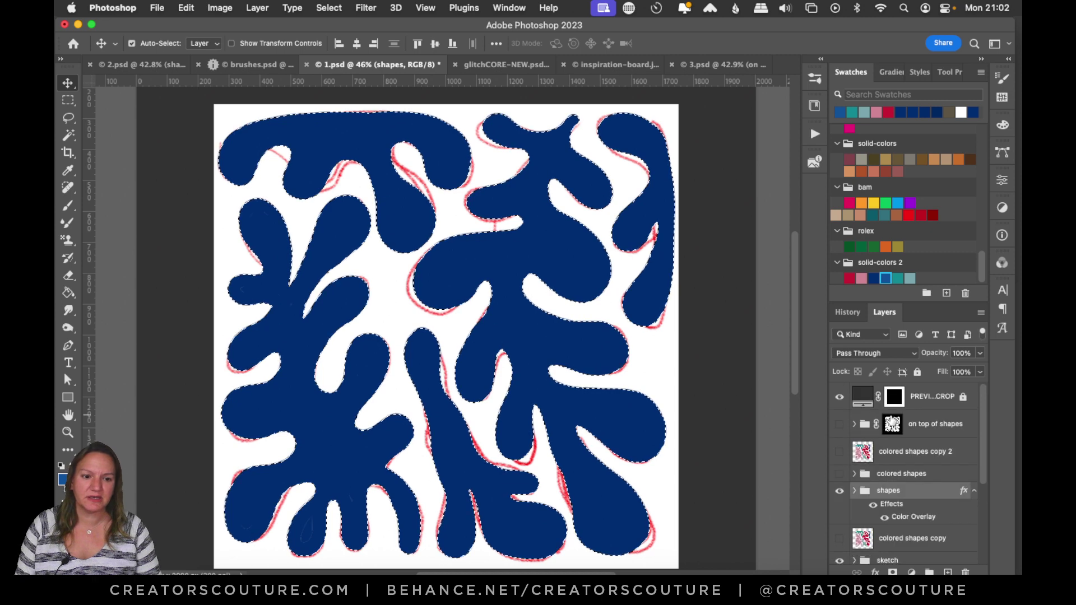
{"action": "left_click", "coordinate": [931, 436]}
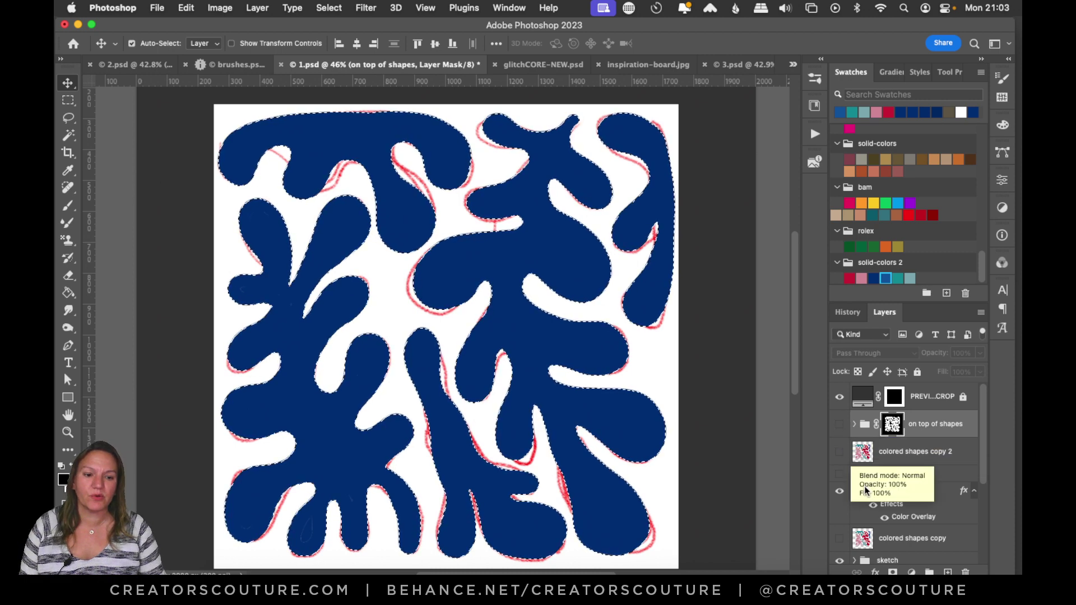
Hide the sketch group so only the solid shapes remain over the white background
{"action": "scroll", "coordinate": [627, 403], "scroll_direction": "up", "scroll_amount": 2}
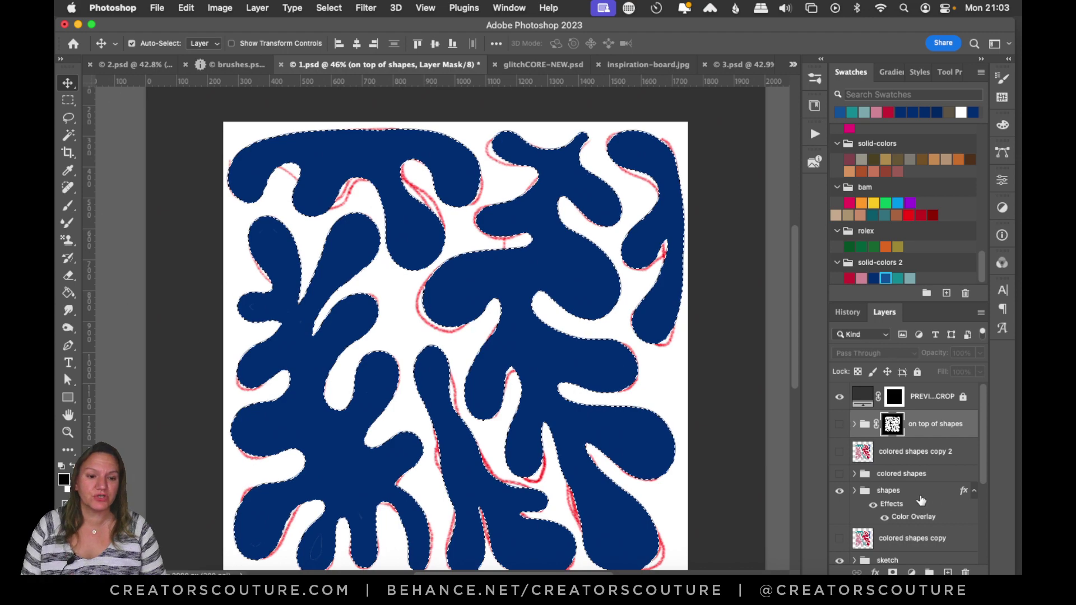
{"action": "scroll", "coordinate": [908, 476], "scroll_direction": "down", "scroll_amount": 5}
{"action": "left_click", "coordinate": [839, 417]}
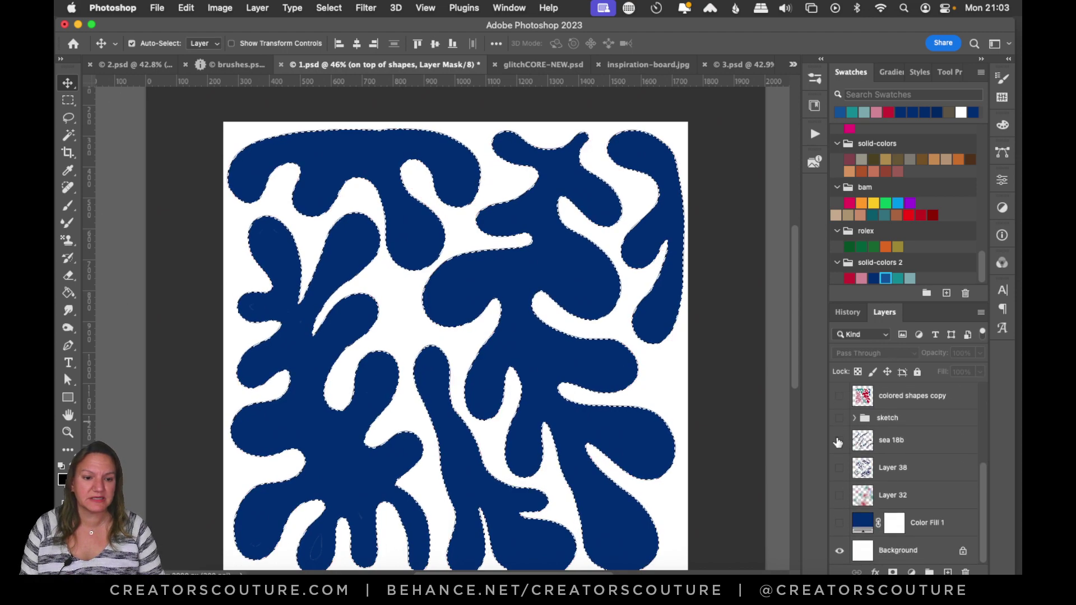
Show the Color Fill 1 layer and the on top of shapes group in 1.psd
{"action": "left_click", "coordinate": [838, 522]}
{"action": "scroll", "coordinate": [882, 437], "scroll_direction": "up", "scroll_amount": 8}
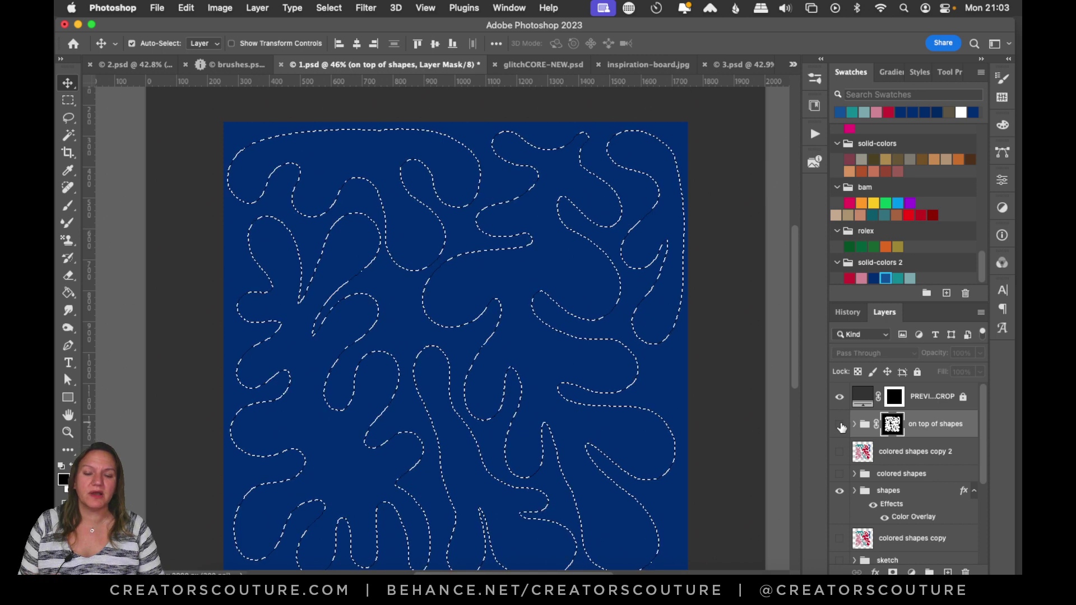
{"action": "left_click", "coordinate": [839, 424]}
{"action": "scroll", "coordinate": [639, 411], "scroll_direction": "down", "scroll_amount": 2}
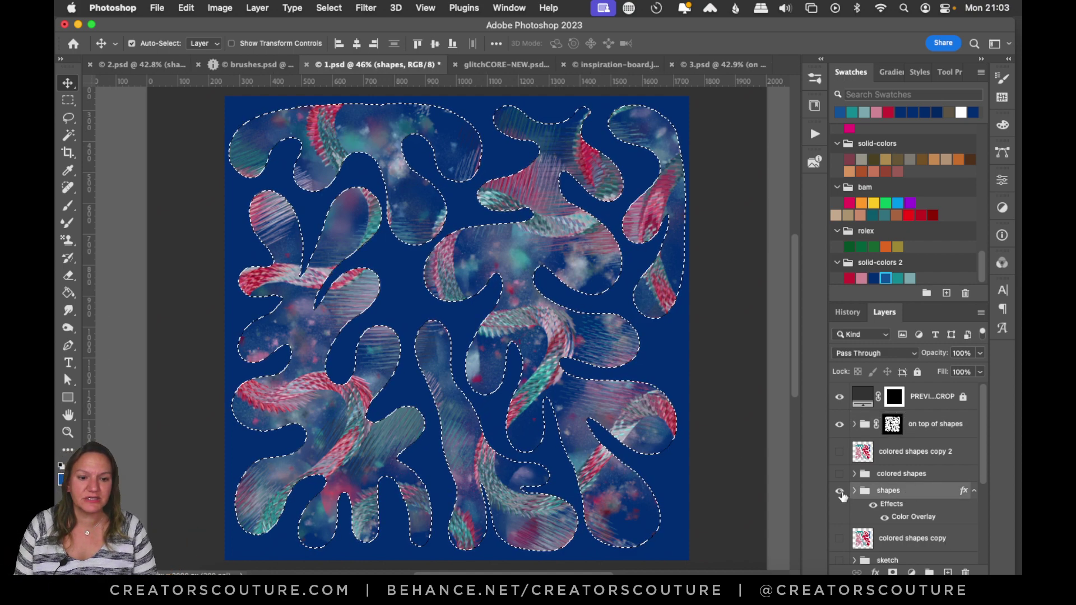
Compare the artwork with and without the shapes group, leave the group shown, and clear the selection outline
{"action": "left_click", "coordinate": [838, 491]}
{"action": "left_click", "coordinate": [839, 491]}
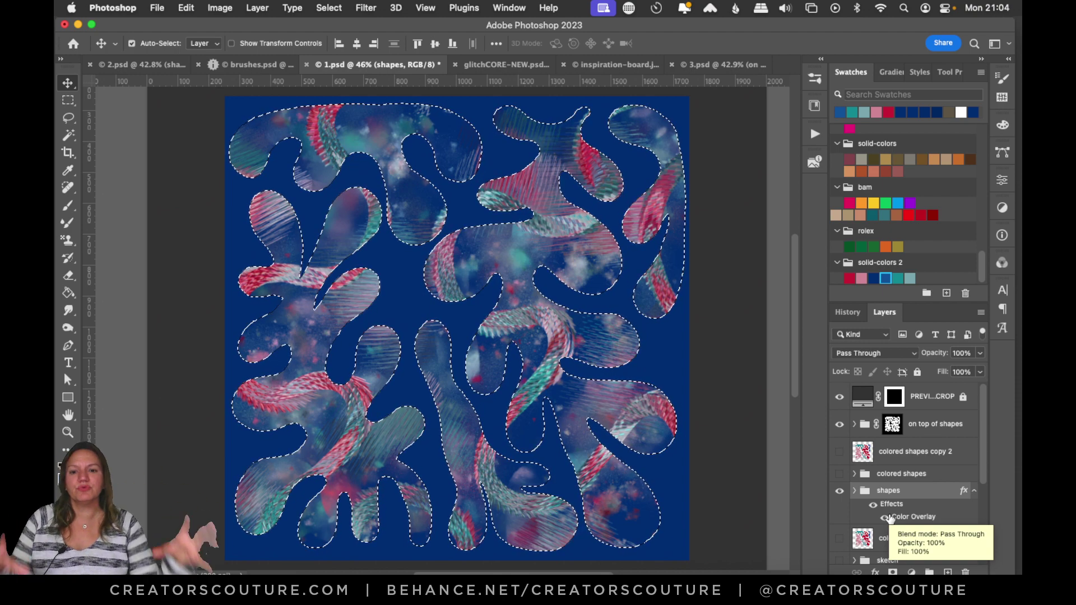
{"action": "key", "text": "super+d"}
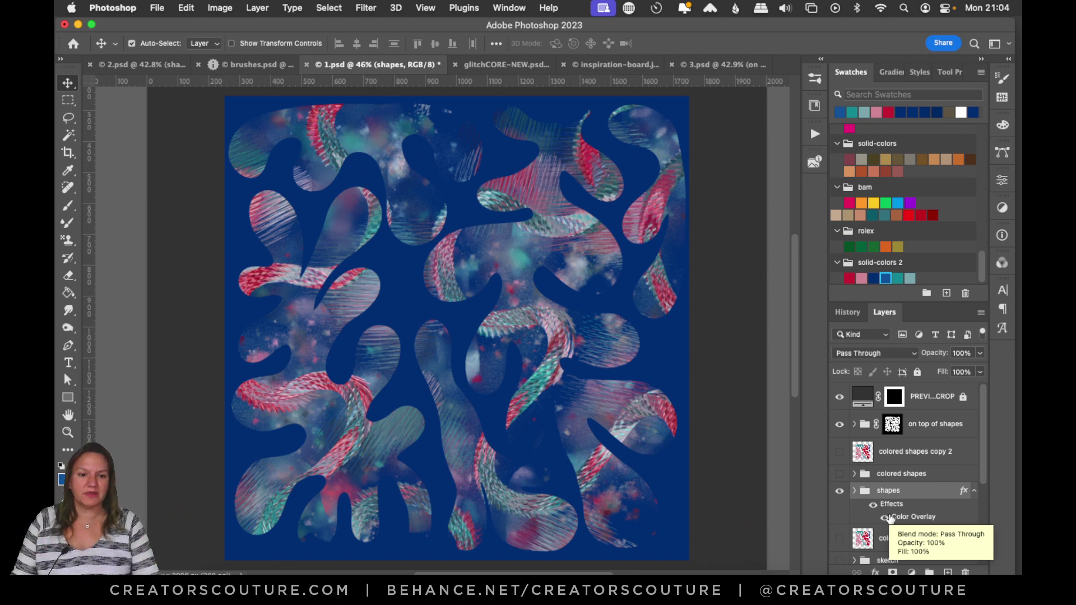
Show Layer 32 and the sea 18b layer above the Color Fill 1 background
{"action": "scroll", "coordinate": [900, 519], "scroll_direction": "down", "scroll_amount": 2}
{"action": "scroll", "coordinate": [898, 521], "scroll_direction": "down", "scroll_amount": 3}
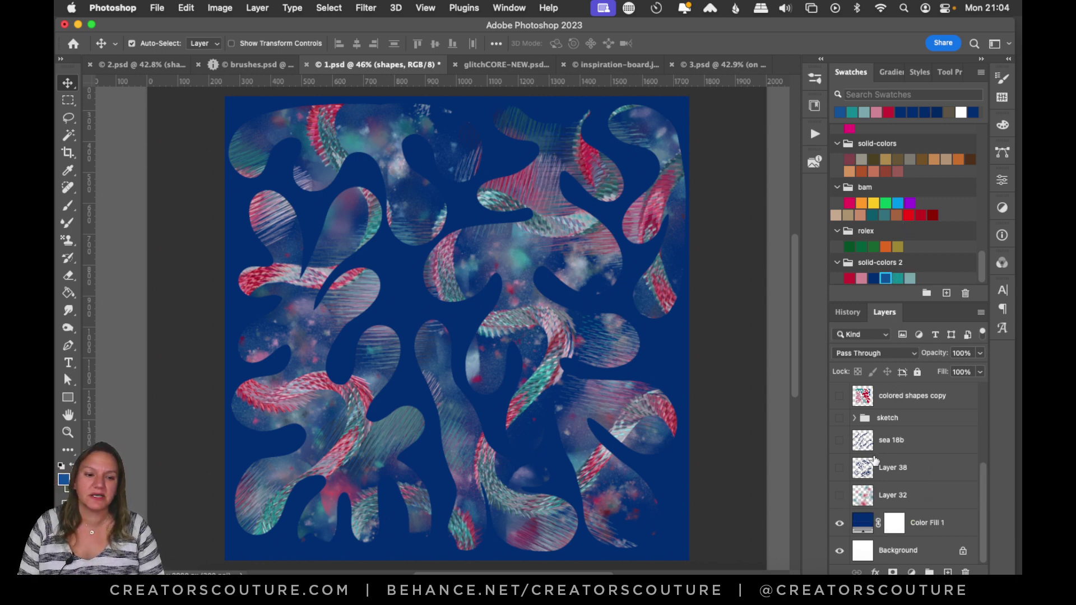
{"action": "left_click", "coordinate": [839, 496]}
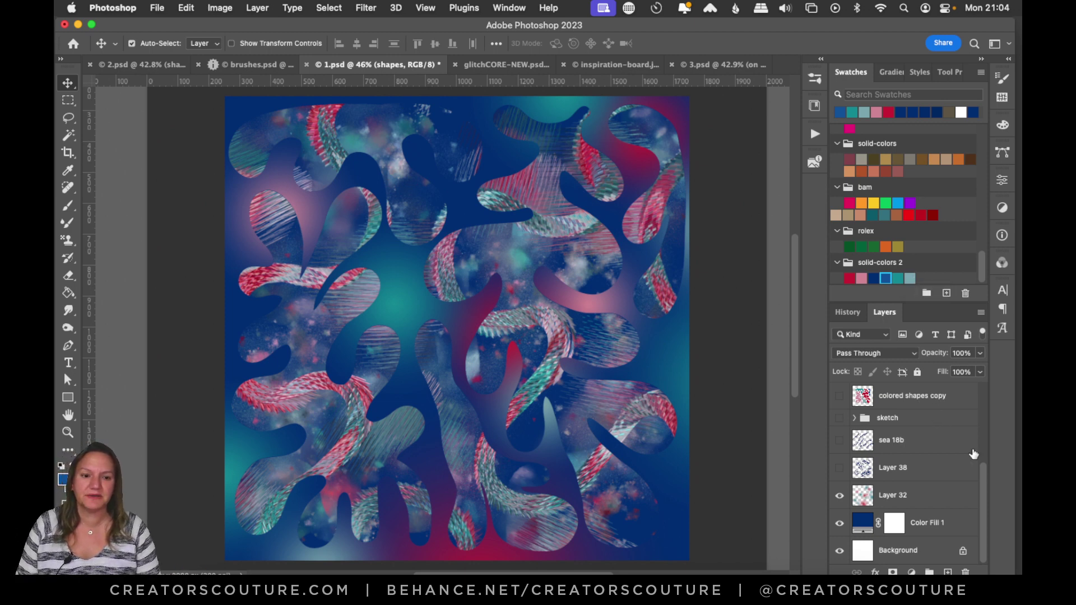
{"action": "left_click", "coordinate": [907, 443]}
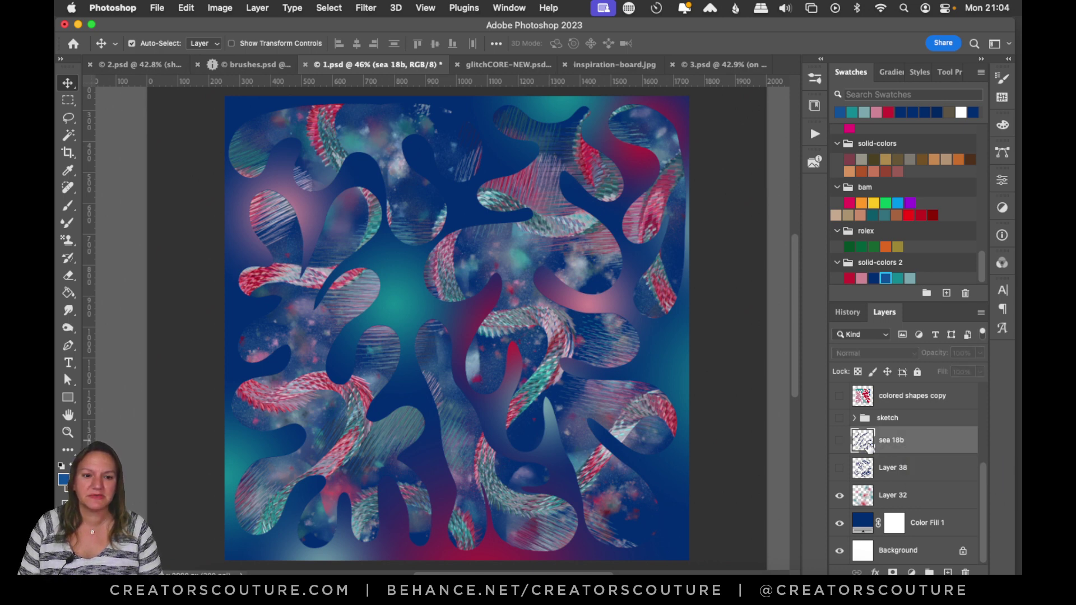
{"action": "left_click", "coordinate": [837, 441]}
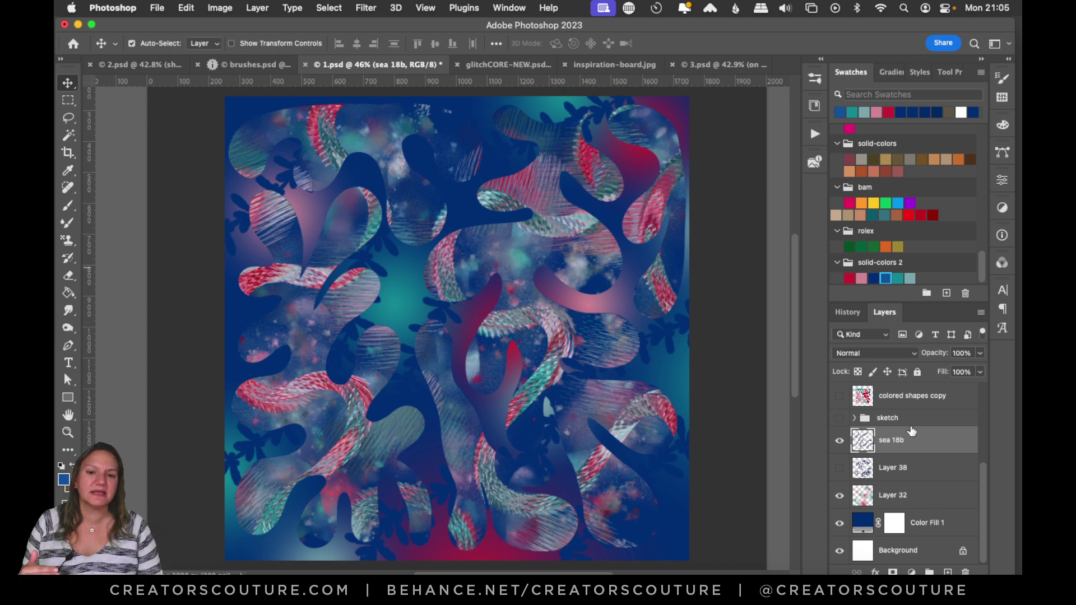
Move the colored shapes copy layer above the on top of shapes group and make it visible
{"action": "scroll", "coordinate": [911, 430], "scroll_direction": "up", "scroll_amount": 2}
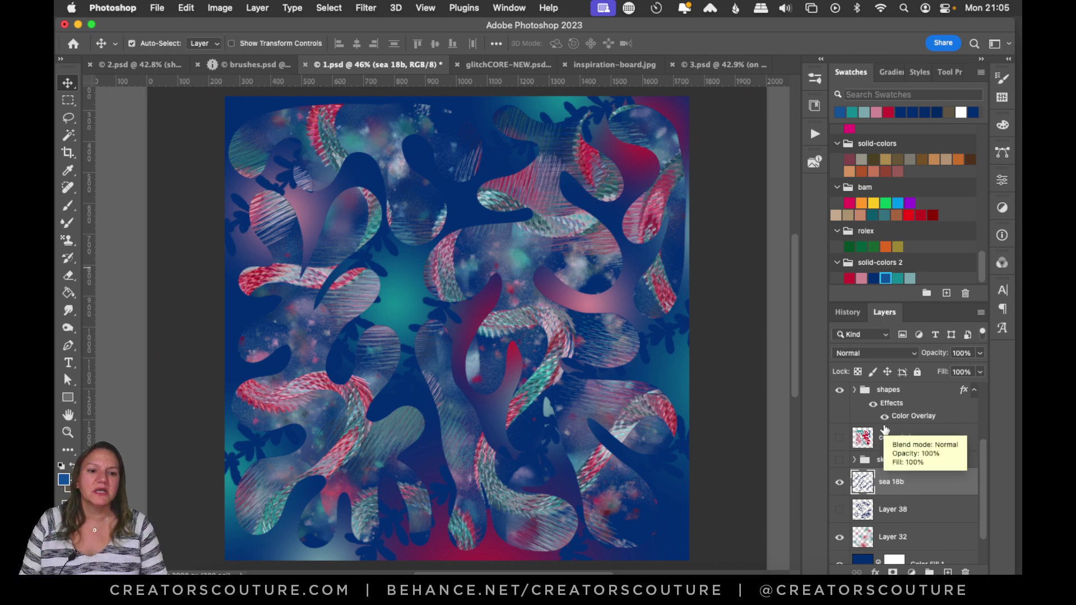
{"action": "scroll", "coordinate": [908, 434], "scroll_direction": "up", "scroll_amount": 1}
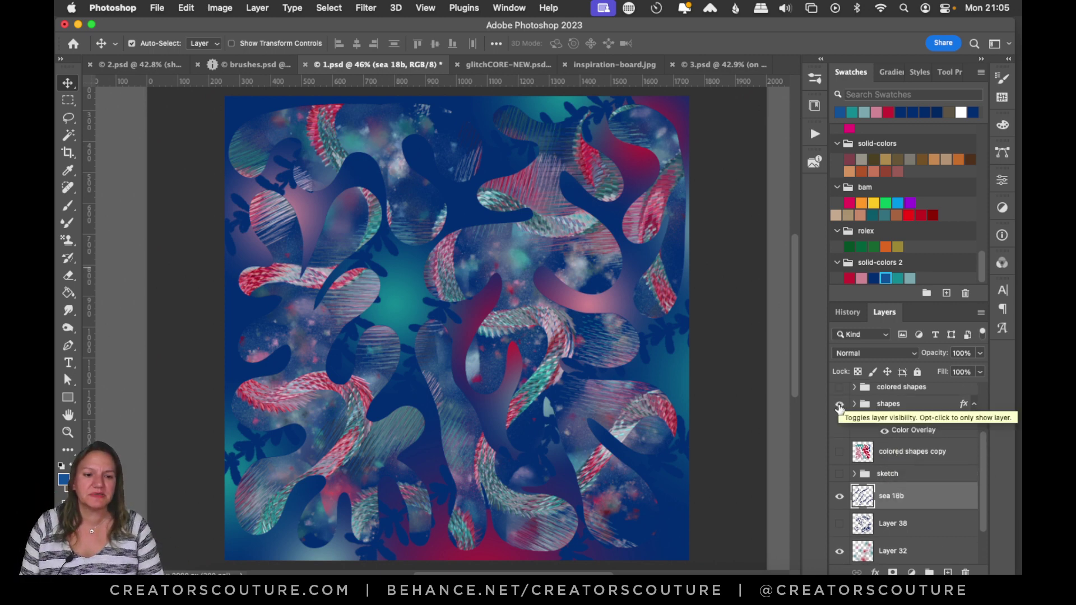
{"action": "scroll", "coordinate": [902, 471], "scroll_direction": "up", "scroll_amount": 2}
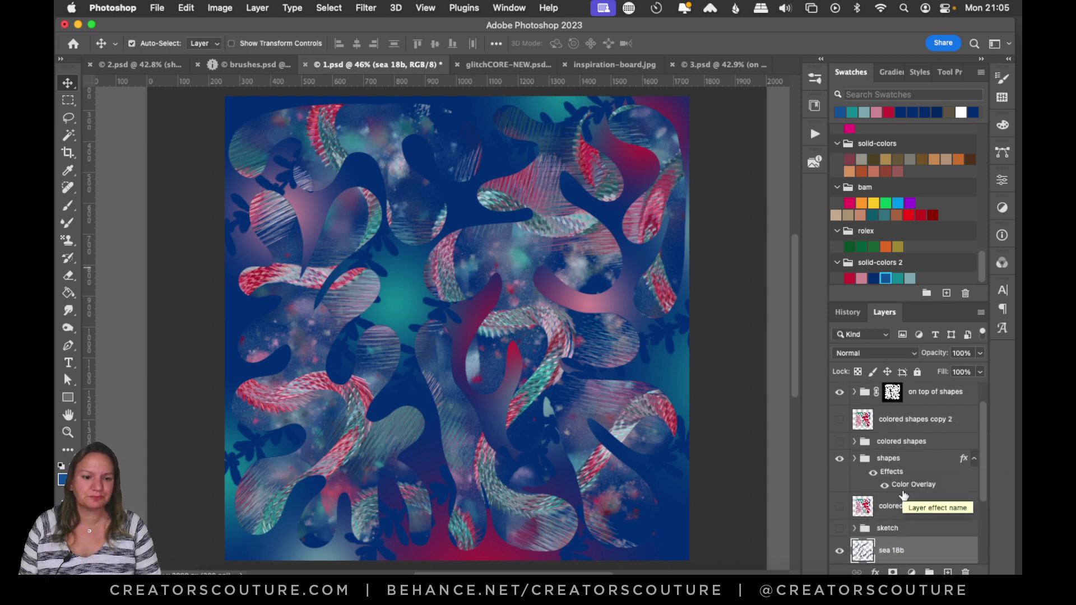
{"action": "left_click_drag", "start_coordinate": [900, 506], "coordinate": [888, 412]}
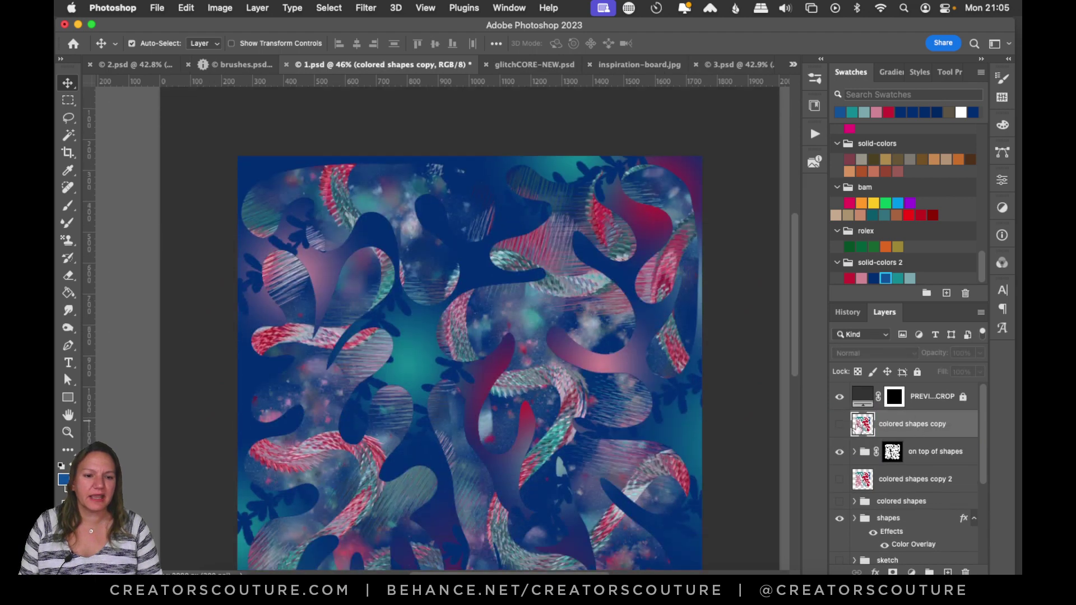
{"action": "left_click", "coordinate": [839, 424]}
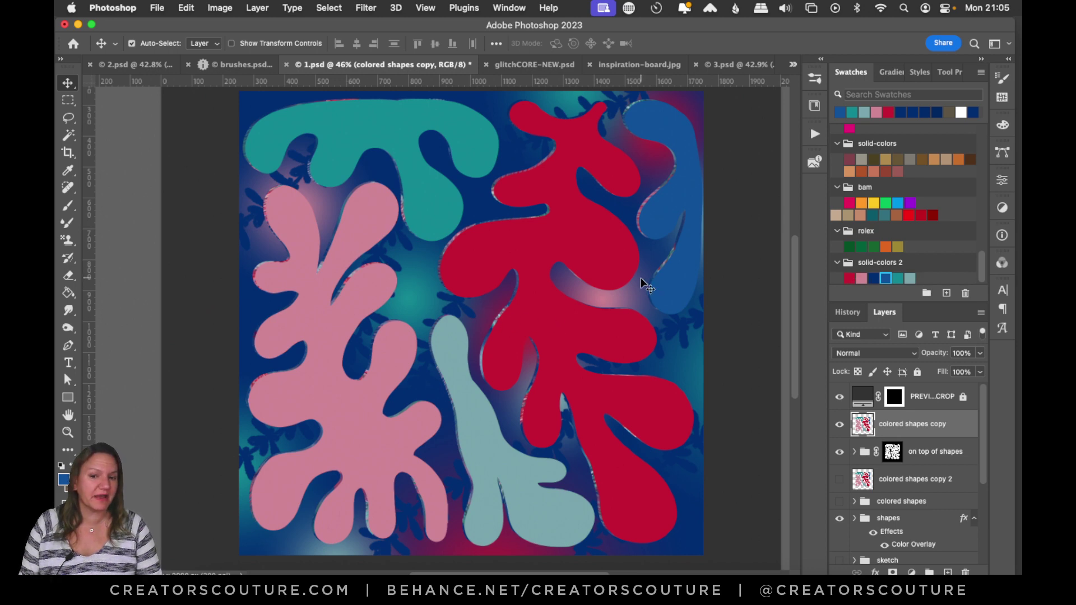
Restack the layers so the colored shapes copy layer lies directly beneath the shapes group and above the sea 18b layer
{"action": "mouse_move", "coordinate": [892, 438]}
{"action": "left_mouse_down"}
{"action": "mouse_move", "coordinate": [904, 424]}
{"action": "mouse_move", "coordinate": [895, 532]}
{"action": "mouse_move", "coordinate": [891, 511]}
{"action": "left_mouse_up"}
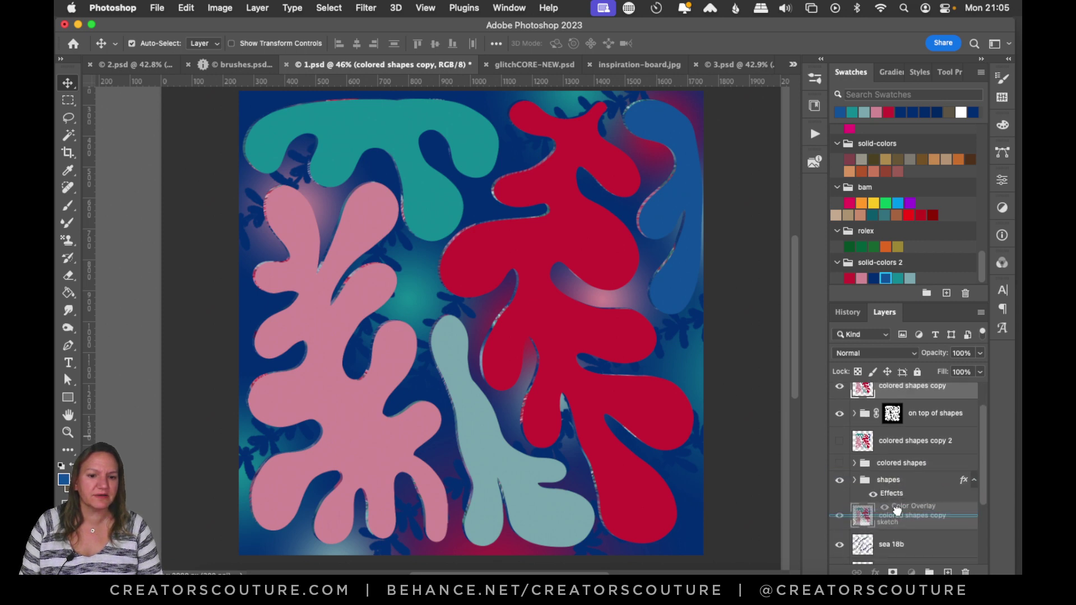
{"action": "key", "text": "super+z"}
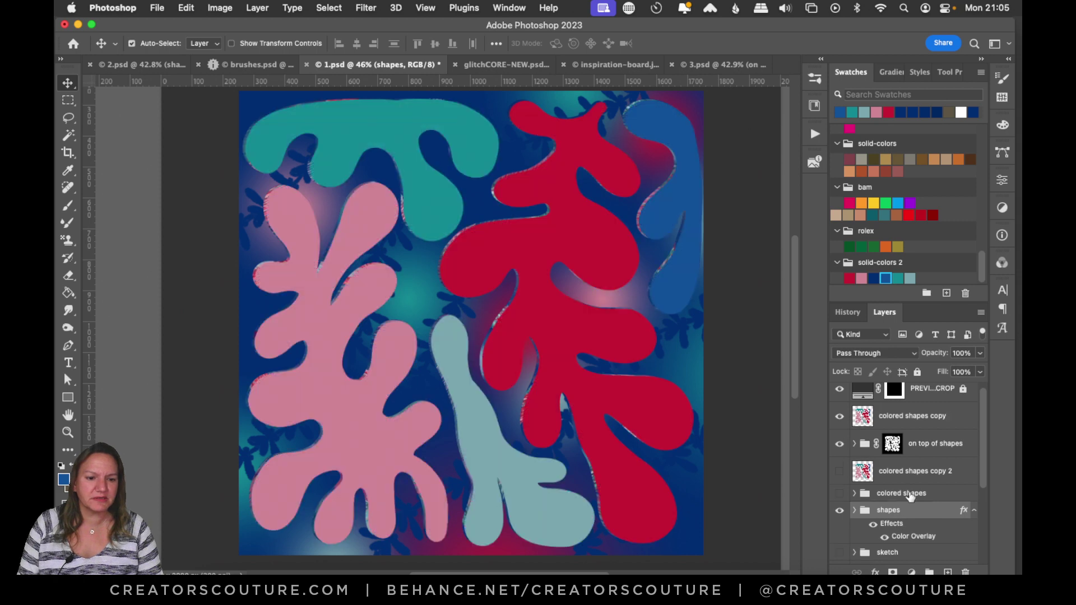
{"action": "scroll", "coordinate": [907, 516], "scroll_direction": "down", "scroll_amount": 4}
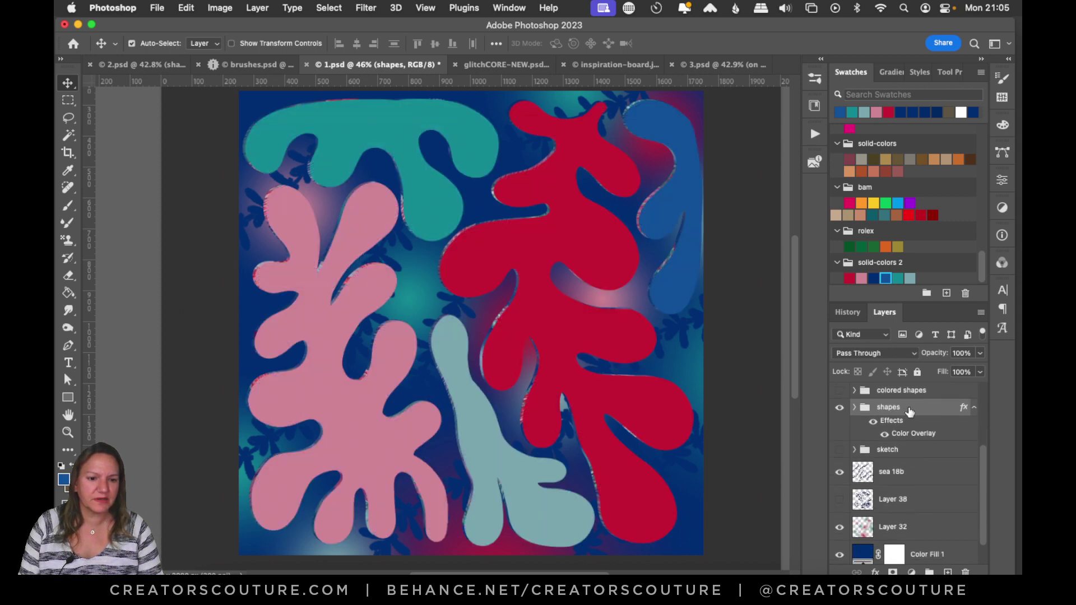
{"action": "left_click_drag", "start_coordinate": [910, 413], "coordinate": [894, 481]}
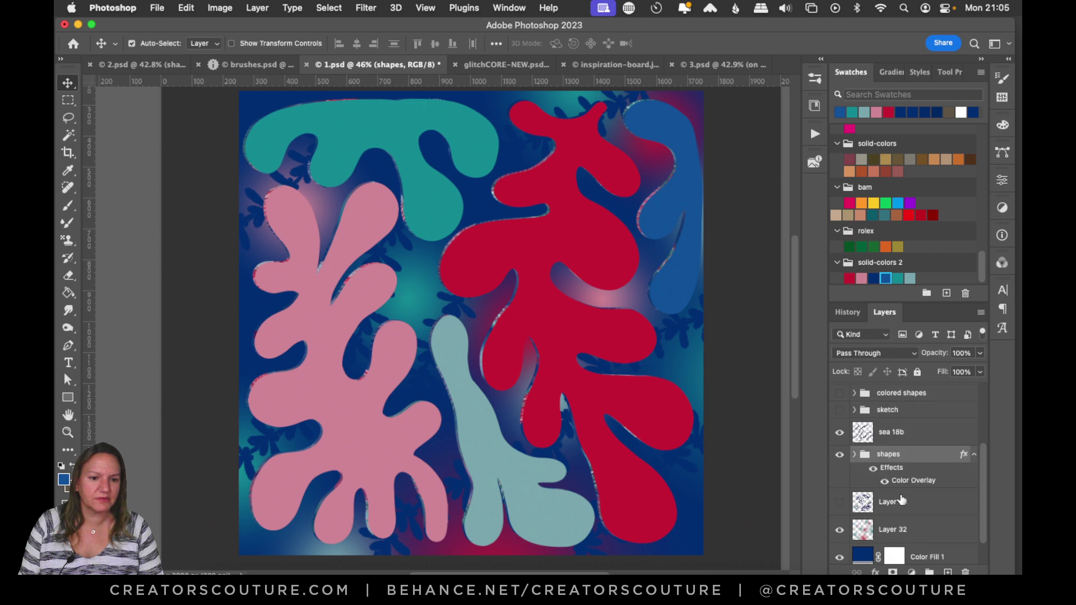
{"action": "scroll", "coordinate": [899, 498], "scroll_direction": "up", "scroll_amount": 4}
{"action": "left_click_drag", "start_coordinate": [911, 423], "coordinate": [896, 493]}
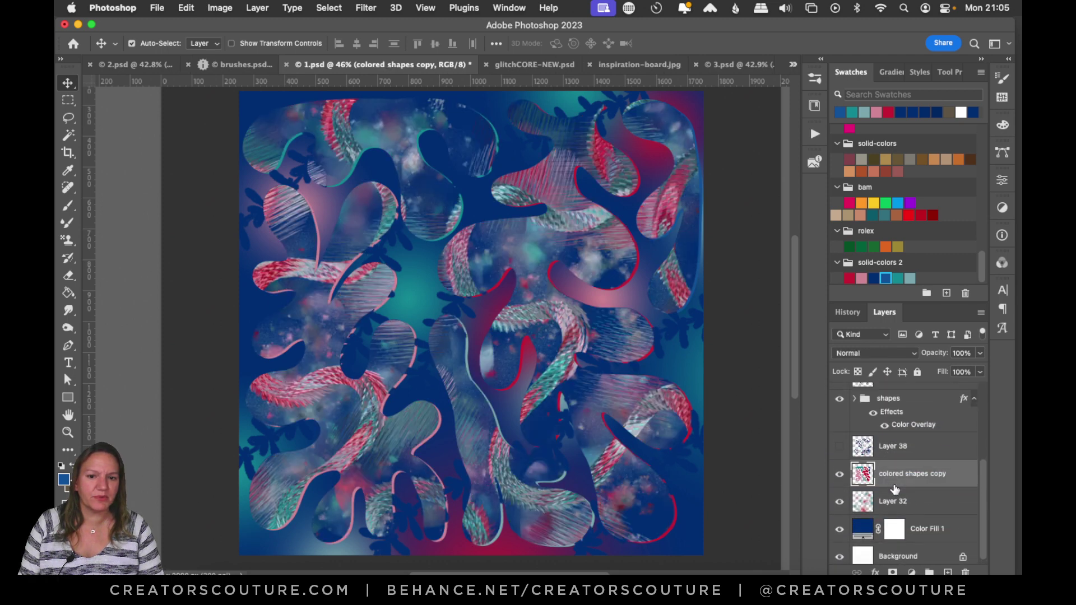
{"action": "scroll", "coordinate": [922, 515], "scroll_direction": "up", "scroll_amount": 2}
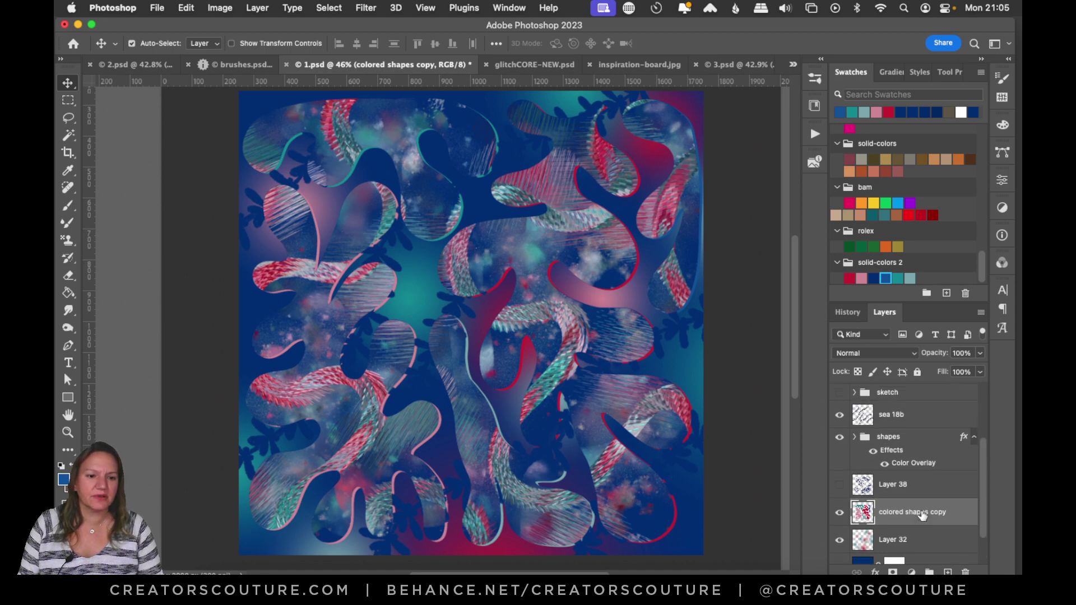
{"action": "scroll", "coordinate": [905, 482], "scroll_direction": "up", "scroll_amount": 1}
{"action": "mouse_move", "coordinate": [902, 465]}
{"action": "left_mouse_down"}
{"action": "mouse_move", "coordinate": [912, 472]}
{"action": "mouse_move", "coordinate": [908, 431]}
{"action": "left_mouse_up"}
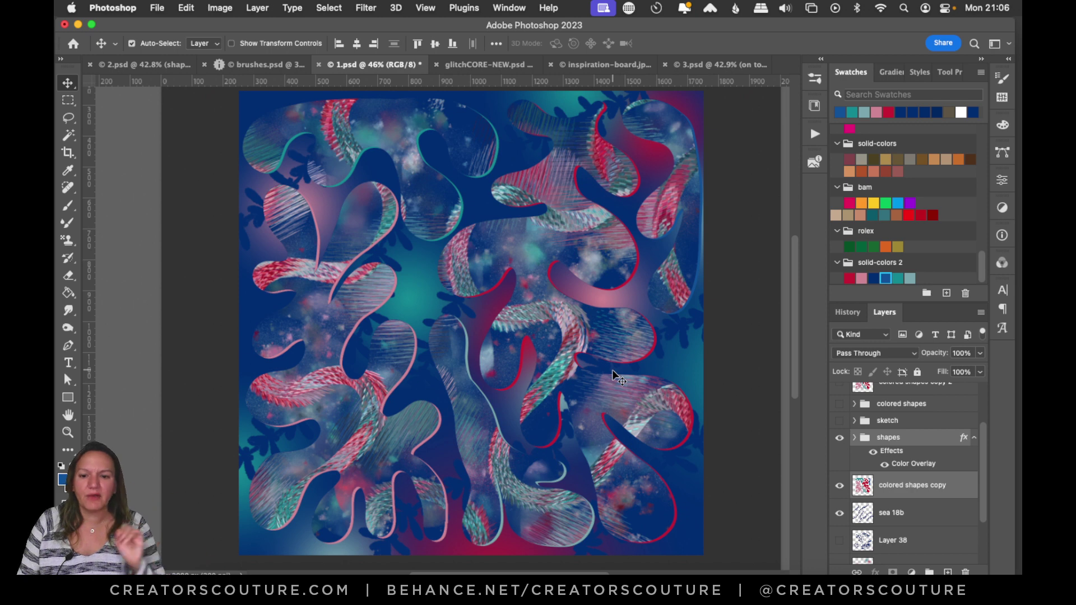
Compare the artwork with and without the colored shapes copy layer's colored edges
{"action": "left_click", "coordinate": [892, 485]}
{"action": "left_click", "coordinate": [840, 486]}
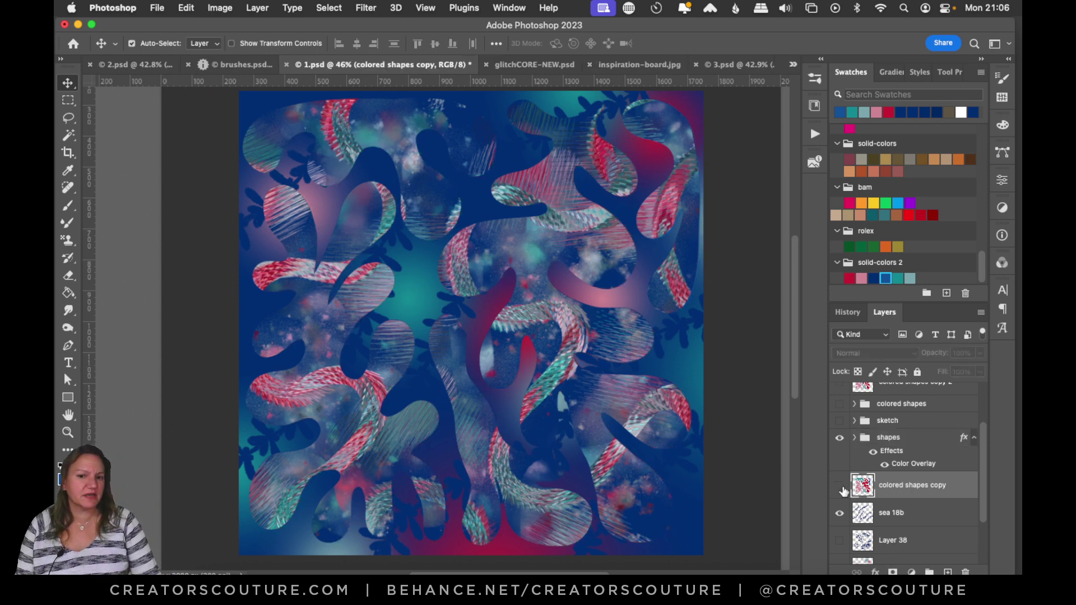
{"action": "left_click", "coordinate": [839, 486]}
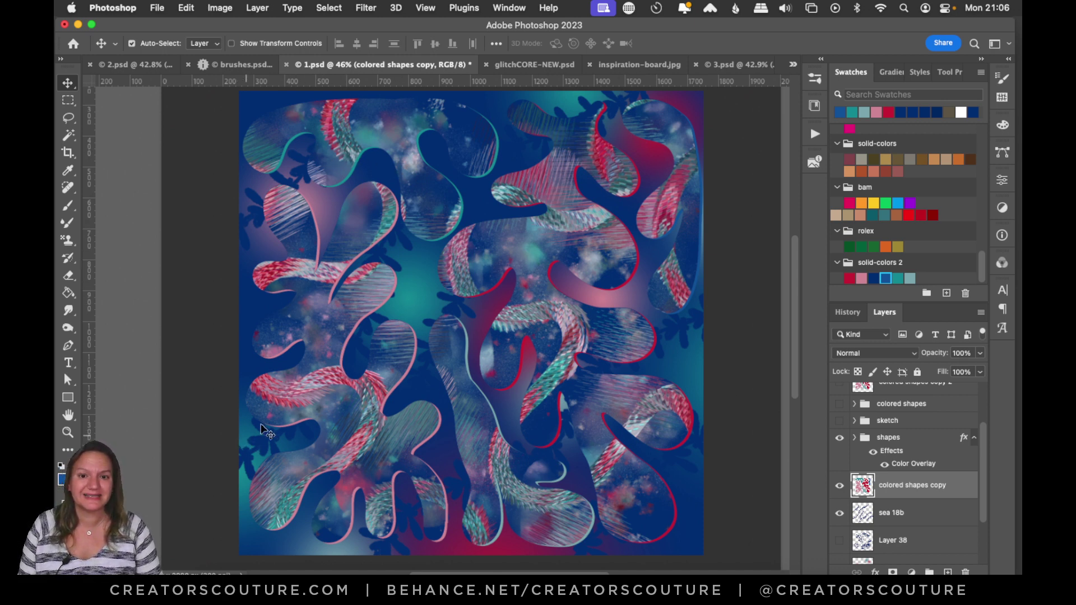
Switch to brushes.psd, undo the last change, and open the Pattern Stamp tool's pattern choices at the Undersea-Palette group
{"action": "left_click", "coordinate": [722, 64]}
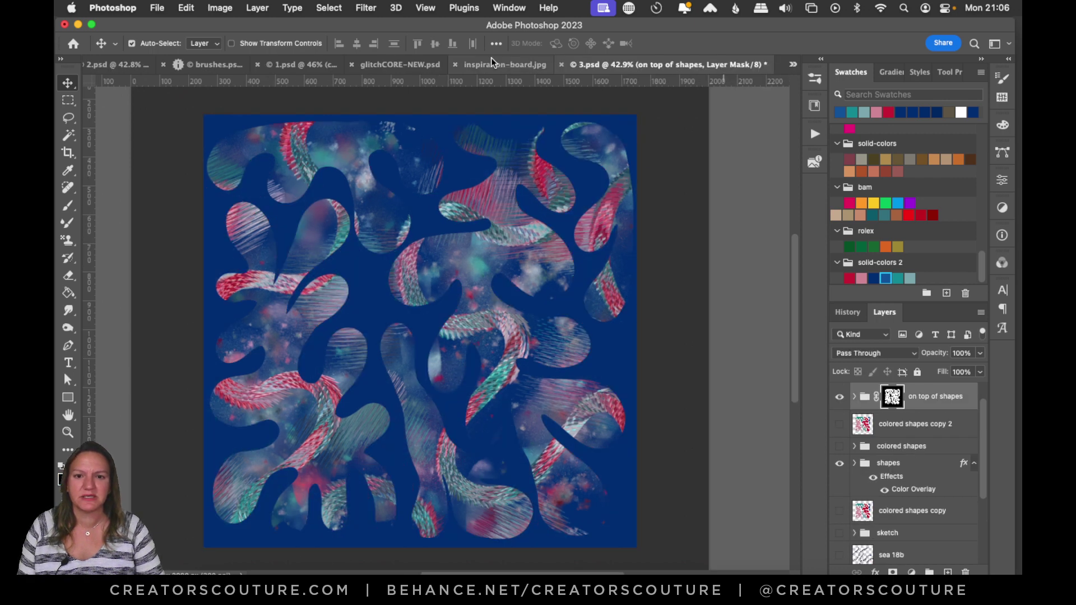
{"action": "left_click", "coordinate": [214, 62]}
{"action": "key", "text": "super+z"}
{"action": "left_click", "coordinate": [68, 240]}
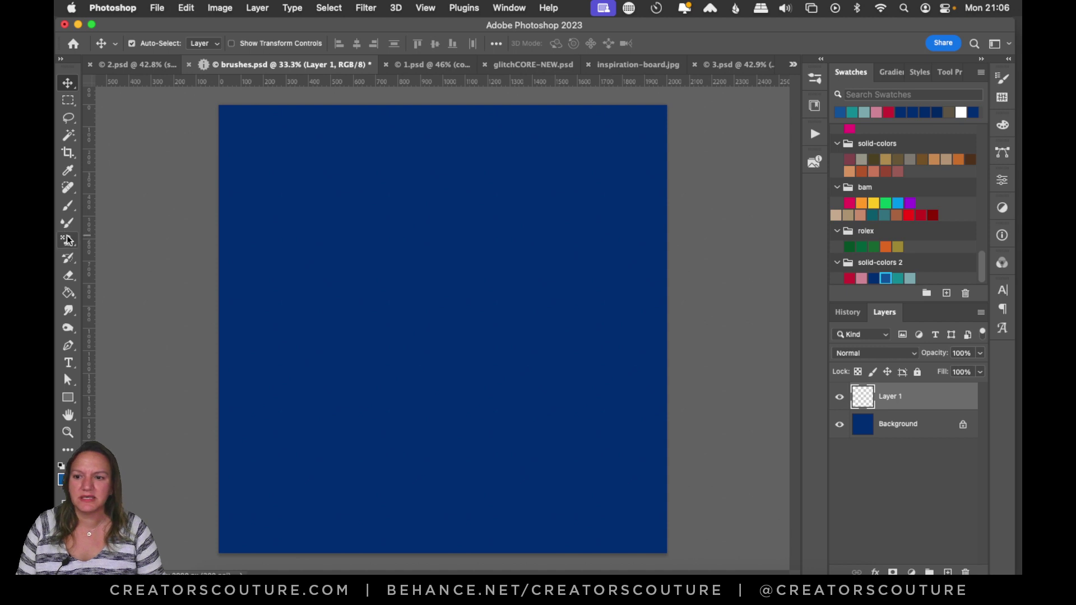
{"action": "left_click", "coordinate": [119, 239]}
{"action": "left_click", "coordinate": [519, 45]}
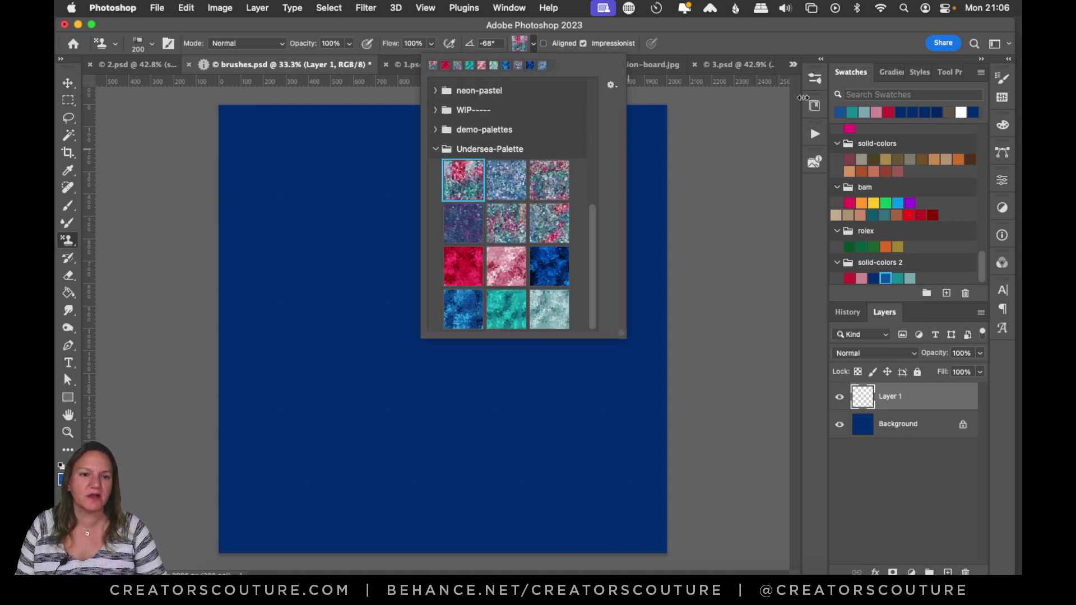
Choose the 13-galaxy brush from the PS Galaxy Brushes group for the Pattern Stamp tool
{"action": "left_click", "coordinate": [813, 81]}
{"action": "left_click", "coordinate": [813, 82]}
{"action": "scroll", "coordinate": [784, 287], "scroll_direction": "down", "scroll_amount": 5}
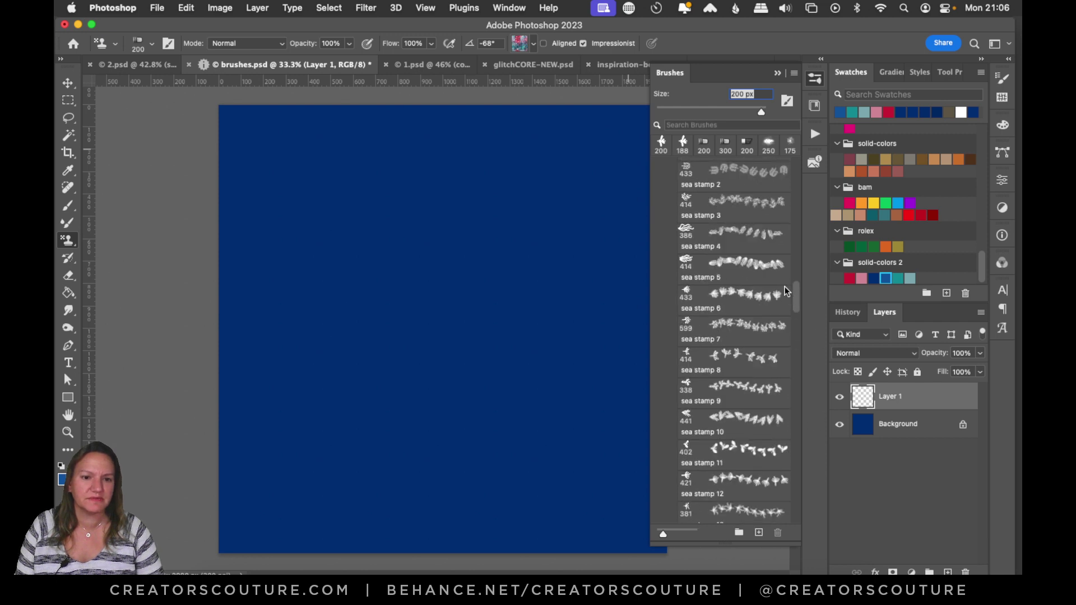
{"action": "scroll", "coordinate": [788, 213], "scroll_direction": "up", "scroll_amount": 3}
{"action": "left_click_drag", "start_coordinate": [795, 212], "coordinate": [796, 164]}
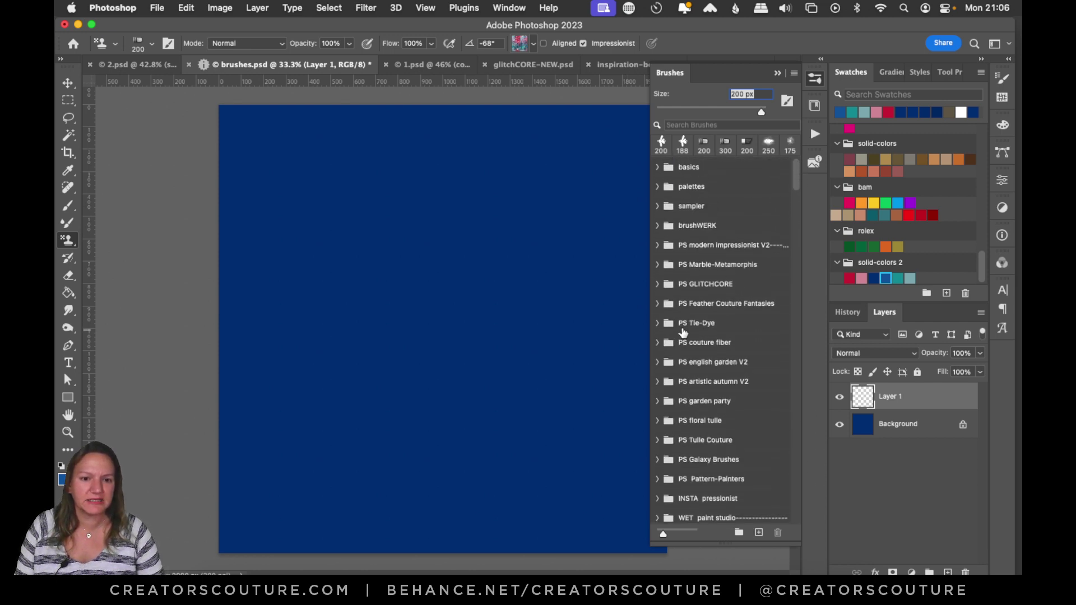
{"action": "scroll", "coordinate": [675, 356], "scroll_direction": "down", "scroll_amount": 4}
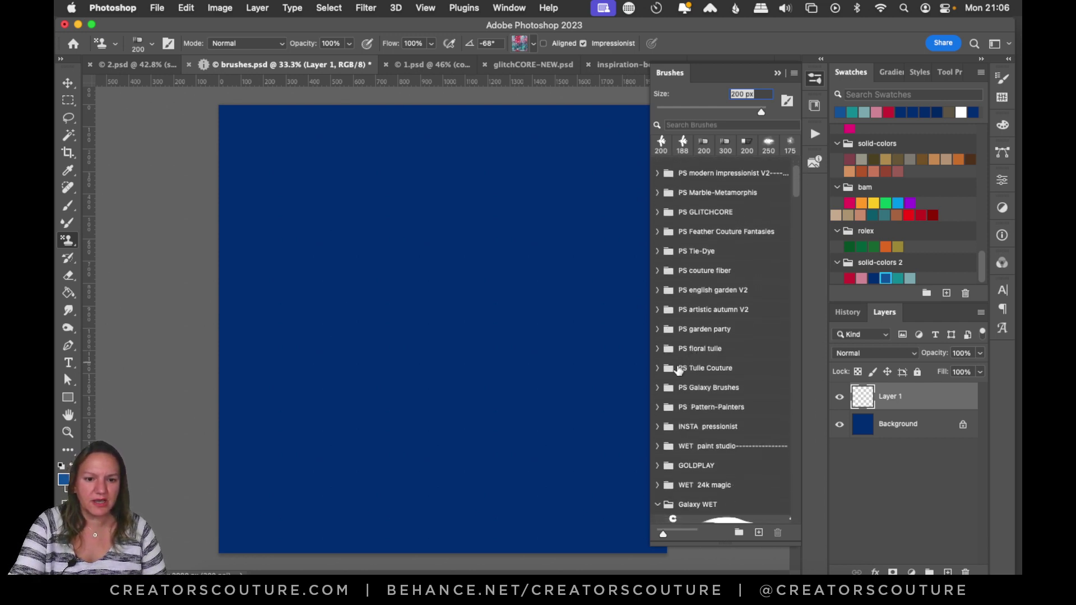
{"action": "left_click", "coordinate": [657, 381]}
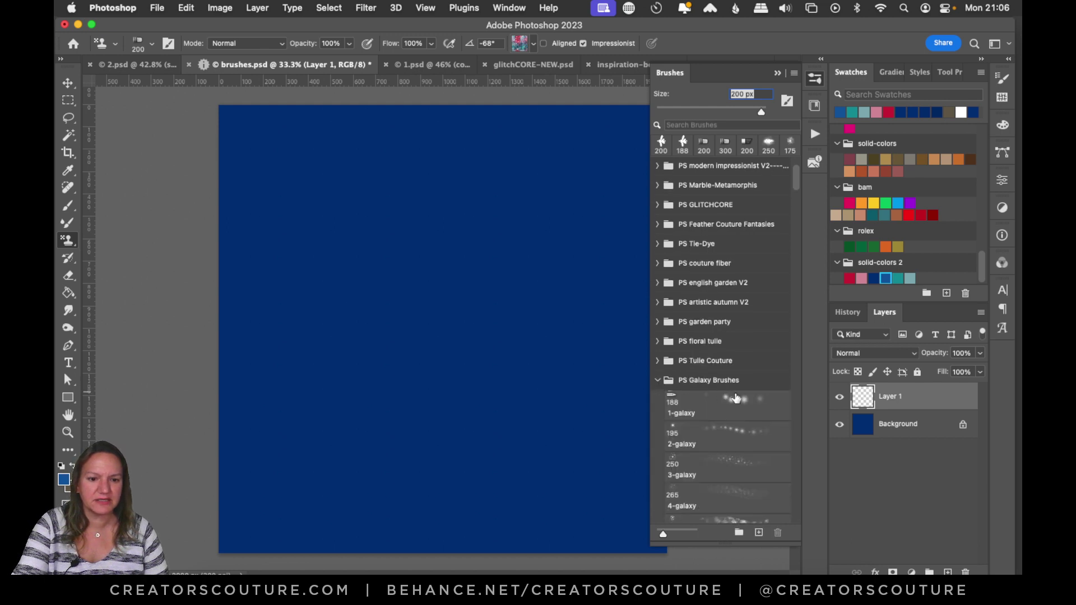
{"action": "scroll", "coordinate": [728, 392], "scroll_direction": "down", "scroll_amount": 5}
{"action": "scroll", "coordinate": [738, 399], "scroll_direction": "down", "scroll_amount": 7}
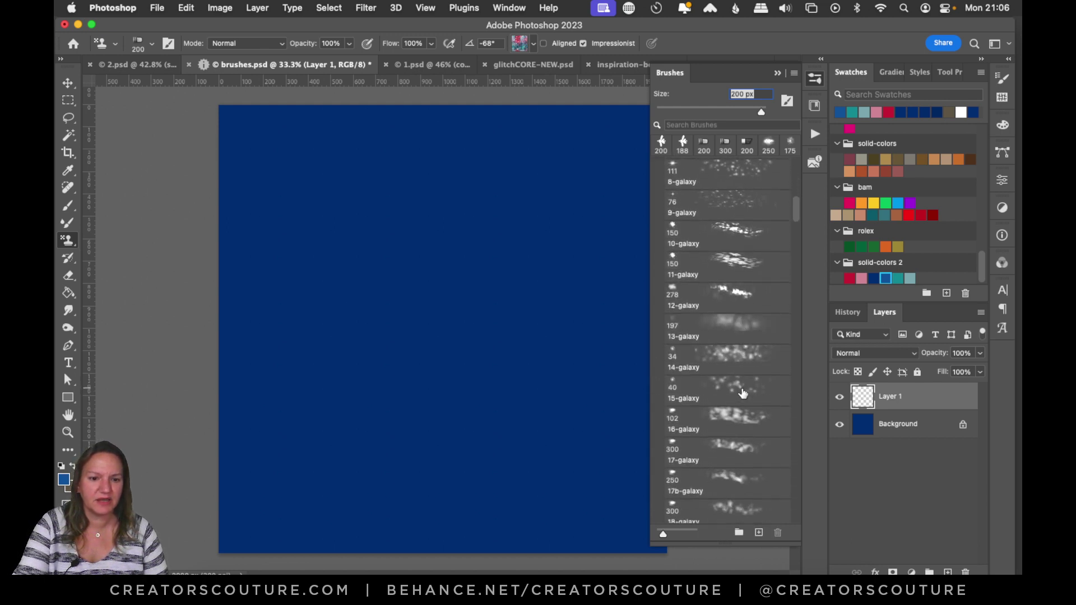
{"action": "left_click", "coordinate": [724, 336]}
Undo a trial stroke and paint a diagonal 13-galaxy stroke at 197 px on Layer 1, working at 100% zoom
{"action": "mouse_move", "coordinate": [374, 229]}
{"action": "left_mouse_down"}
{"action": "mouse_move", "coordinate": [378, 274]}
{"action": "mouse_move", "coordinate": [295, 377]}
{"action": "left_mouse_up"}
{"action": "key", "text": "super+z"}
{"action": "key", "text": "super+1"}
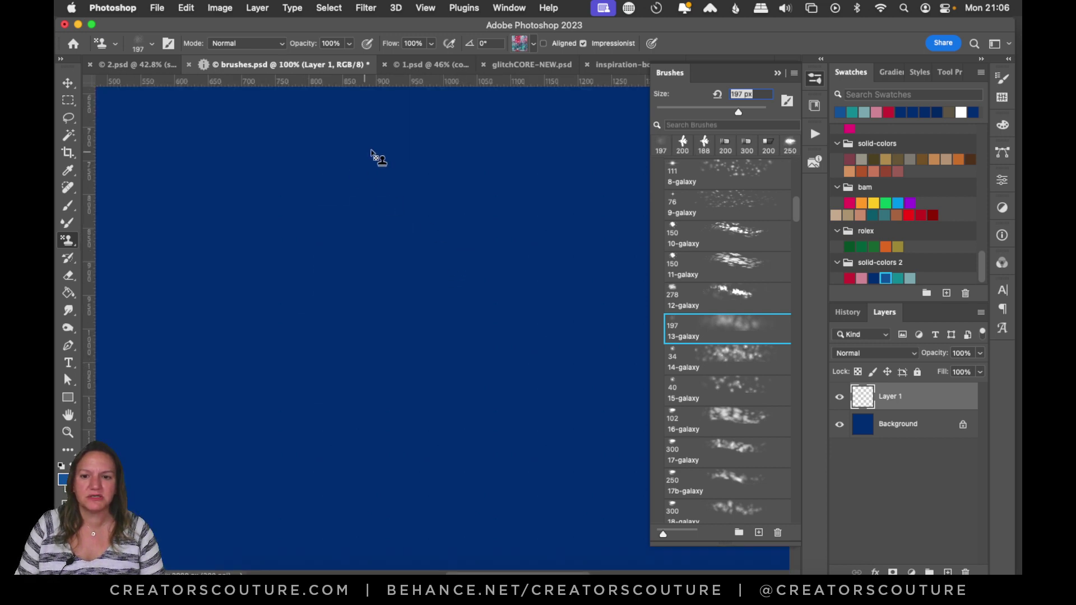
{"action": "mouse_move", "coordinate": [372, 157]}
{"action": "left_mouse_down"}
{"action": "mouse_move", "coordinate": [247, 312]}
{"action": "mouse_move", "coordinate": [224, 402]}
{"action": "left_mouse_up"}
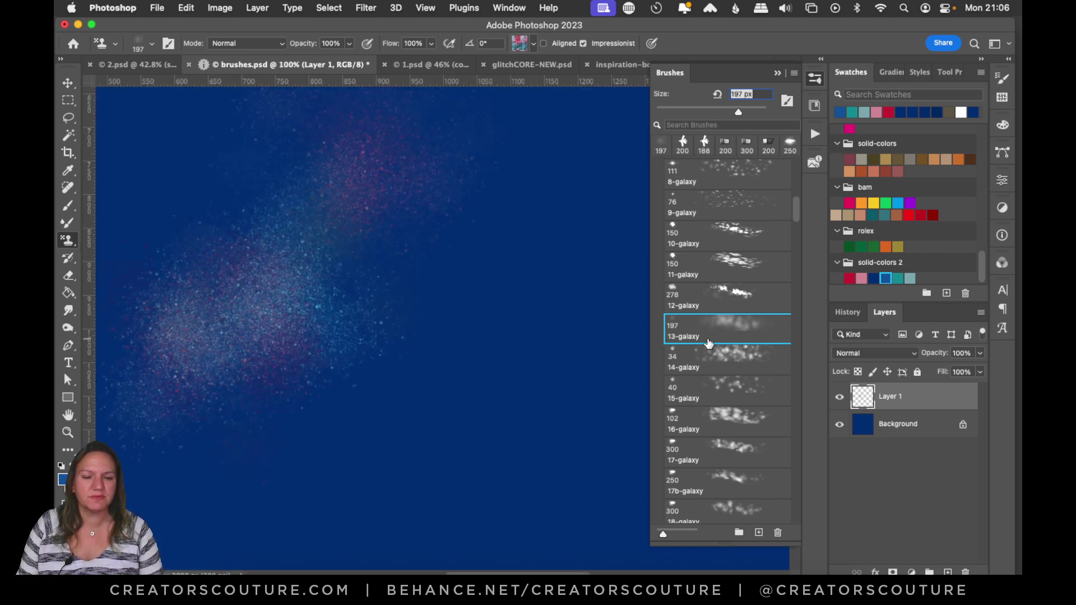
View the painted galaxy stroke at about 84% zoom and return to the Pattern Stamp tool
{"action": "left_click", "coordinate": [67, 432]}
{"action": "left_click", "coordinate": [387, 331], "text": "alt"}
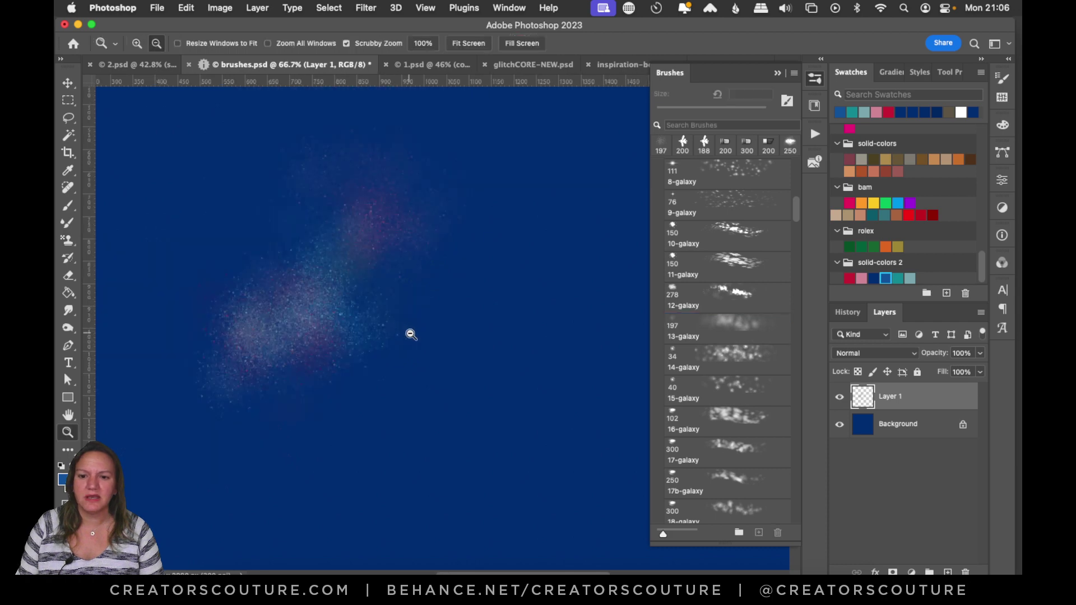
{"action": "left_click_drag", "start_coordinate": [466, 331], "coordinate": [468, 330]}
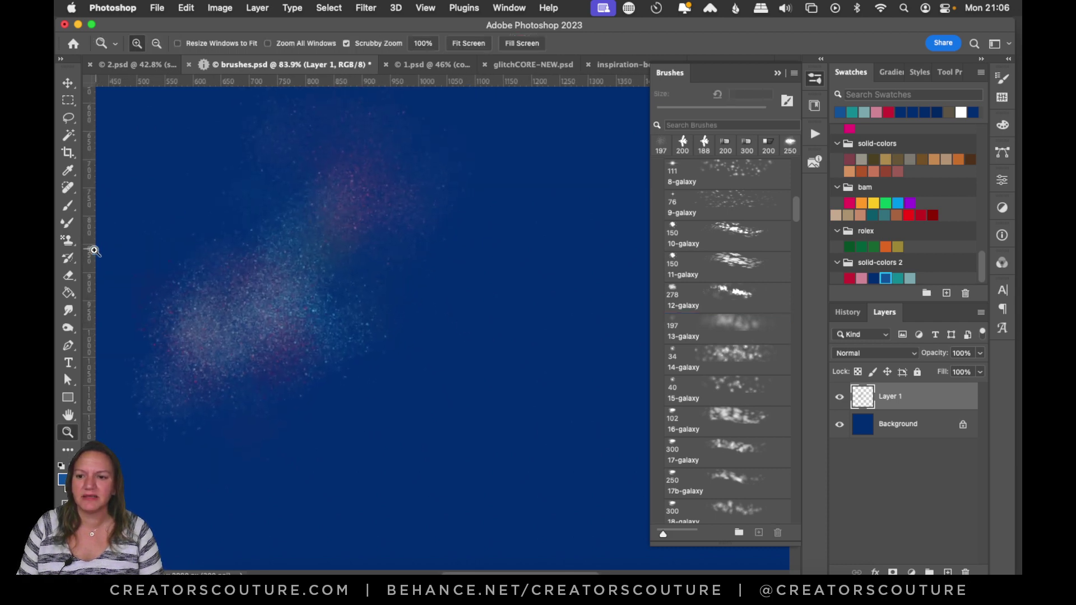
{"action": "left_click", "coordinate": [68, 241]}
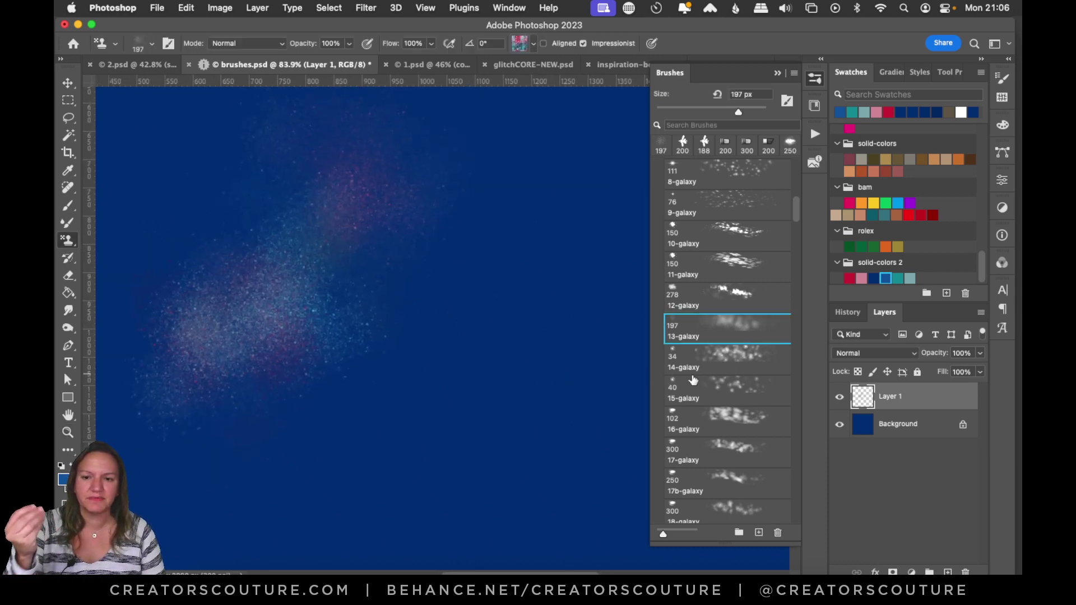
Choose the 17-galaxy brush at 300 px, undo a trial stroke, and paint a vertical cloudy stroke beside the 13-galaxy one
{"action": "left_click", "coordinate": [720, 458]}
{"action": "mouse_move", "coordinate": [588, 192]}
{"action": "left_mouse_down"}
{"action": "mouse_move", "coordinate": [548, 317]}
{"action": "mouse_move", "coordinate": [451, 428]}
{"action": "mouse_move", "coordinate": [484, 379]}
{"action": "left_mouse_up"}
{"action": "key", "text": "super+z"}
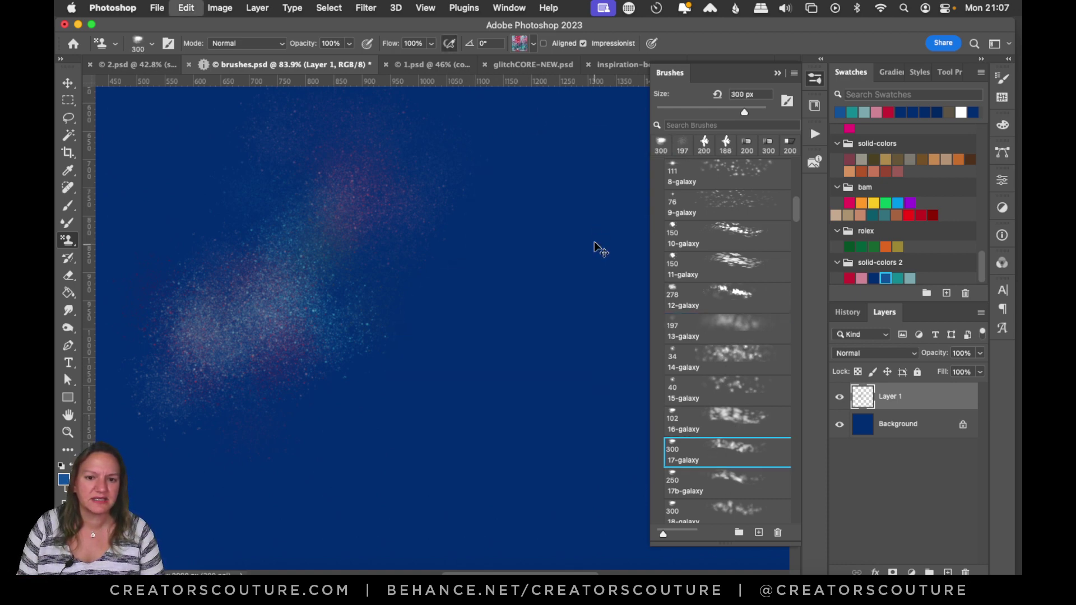
{"action": "mouse_move", "coordinate": [600, 250]}
{"action": "left_mouse_down"}
{"action": "mouse_move", "coordinate": [553, 377]}
{"action": "mouse_move", "coordinate": [664, 442]}
{"action": "left_mouse_up"}
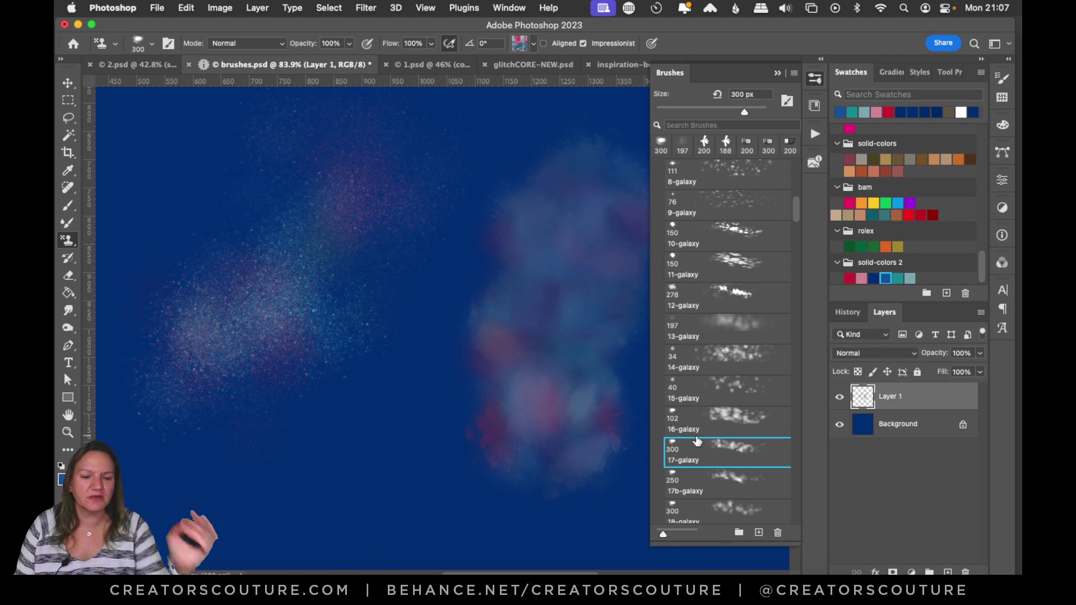
Choose the 26-galaxy brush at 250 px and try two diagonal strokes on Layer 1, undoing each
{"action": "scroll", "coordinate": [745, 463], "scroll_direction": "down", "scroll_amount": 5}
{"action": "scroll", "coordinate": [745, 463], "scroll_direction": "down", "scroll_amount": 4}
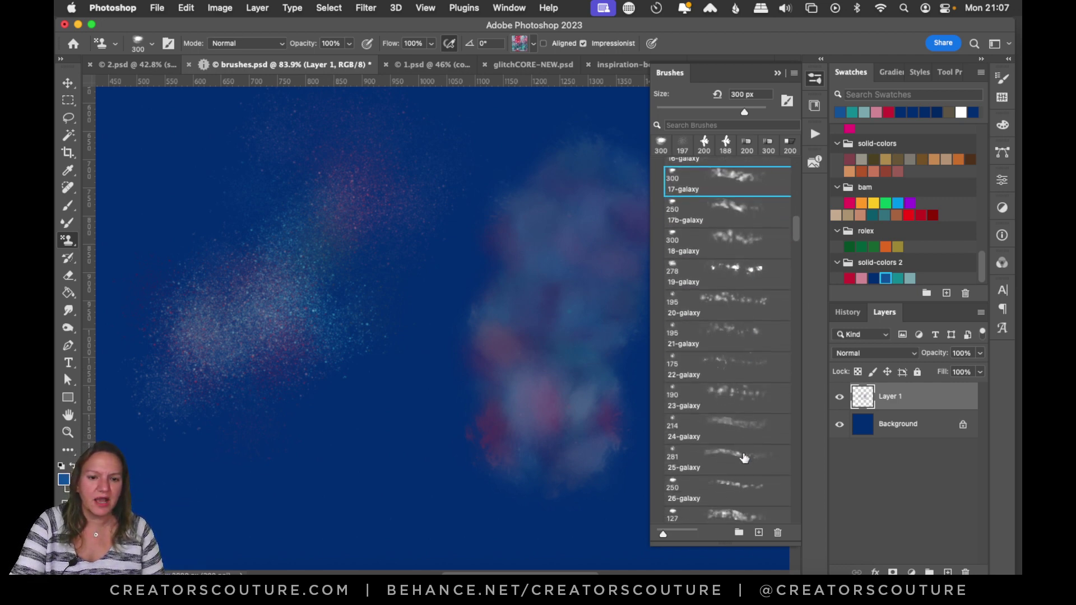
{"action": "left_click", "coordinate": [719, 415]}
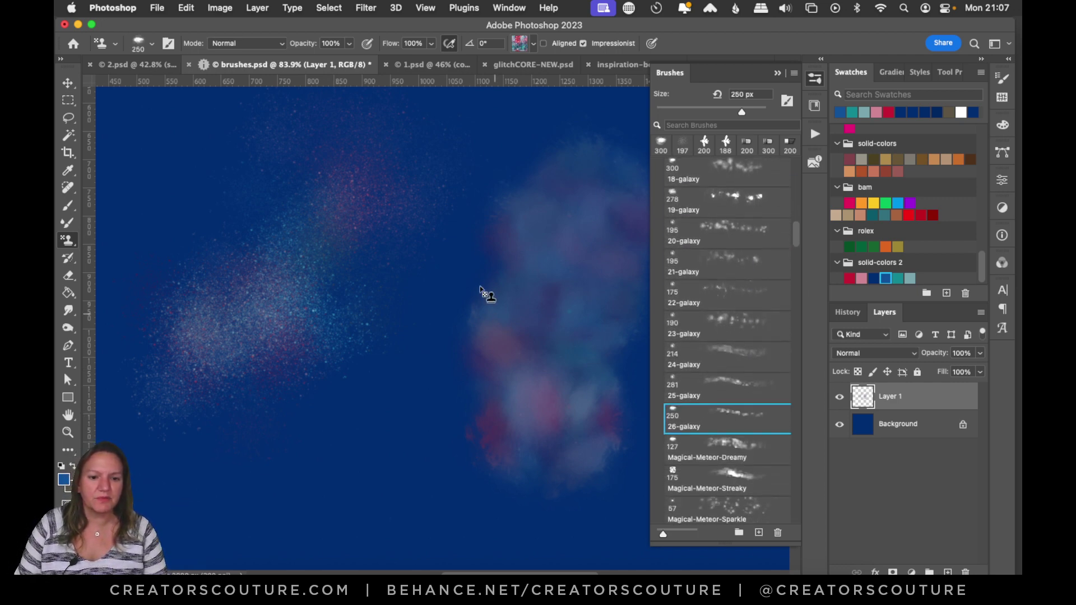
{"action": "left_click_drag", "start_coordinate": [476, 275], "coordinate": [325, 472]}
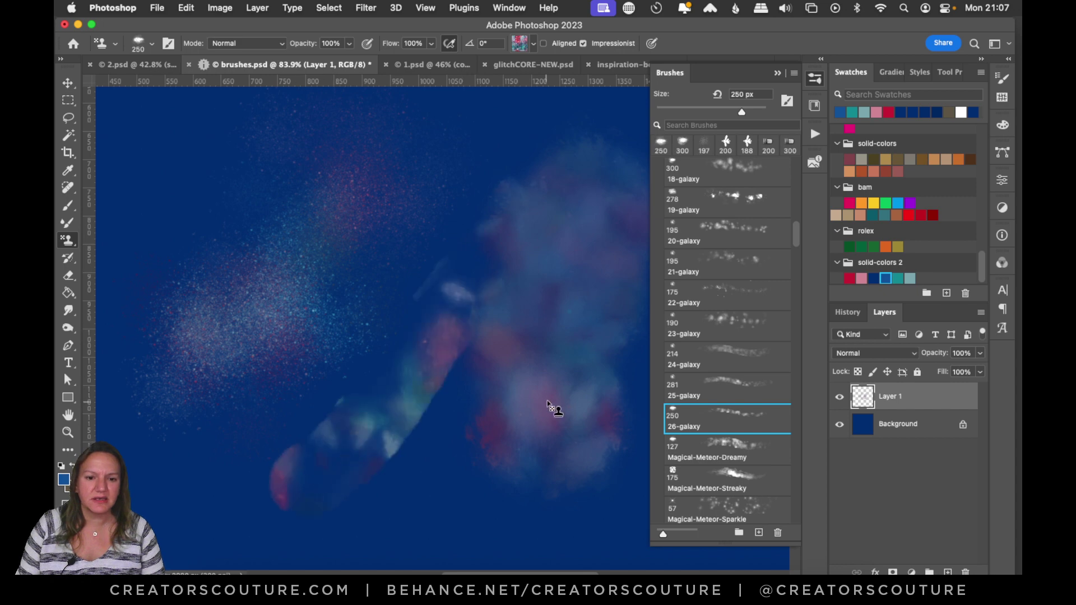
{"action": "key", "text": "super+z"}
{"action": "mouse_move", "coordinate": [505, 178]}
{"action": "left_mouse_down"}
{"action": "mouse_move", "coordinate": [479, 237]}
{"action": "mouse_move", "coordinate": [401, 295]}
{"action": "mouse_move", "coordinate": [368, 374]}
{"action": "mouse_move", "coordinate": [462, 424]}
{"action": "mouse_move", "coordinate": [335, 470]}
{"action": "mouse_move", "coordinate": [310, 495]}
{"action": "left_mouse_up"}
{"action": "key", "text": "super+z"}
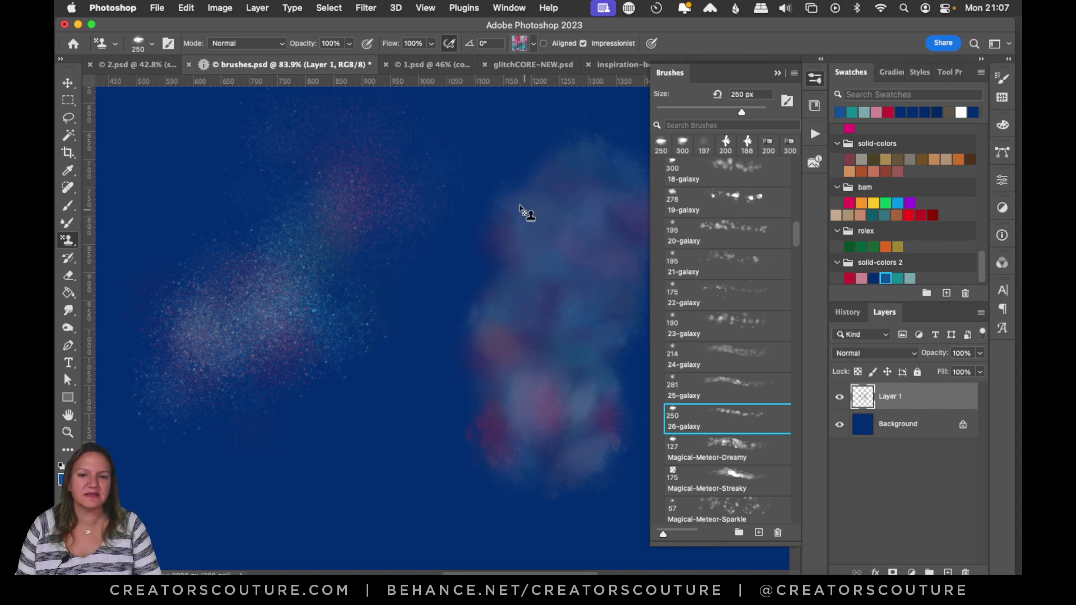
Test the 26-galaxy brush in different directions, undoing three strokes, and paint one between the speckled and cloudy textures
{"action": "mouse_move", "coordinate": [442, 149]}
{"action": "left_mouse_down"}
{"action": "mouse_move", "coordinate": [415, 239]}
{"action": "mouse_move", "coordinate": [300, 277]}
{"action": "mouse_move", "coordinate": [256, 335]}
{"action": "mouse_move", "coordinate": [289, 412]}
{"action": "mouse_move", "coordinate": [212, 453]}
{"action": "left_mouse_up"}
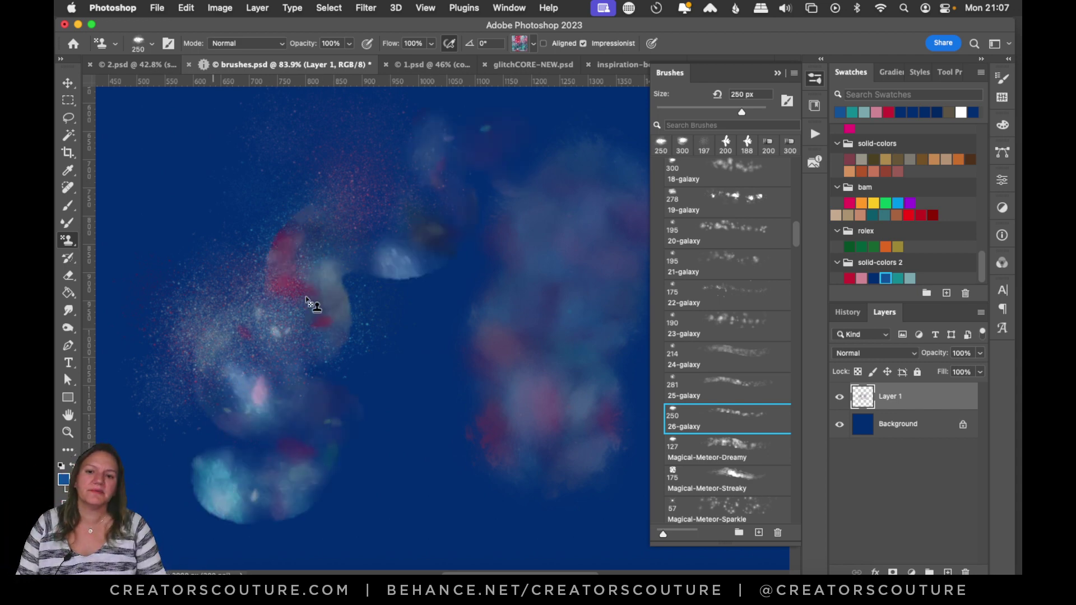
{"action": "key", "text": "super+z"}
{"action": "mouse_move", "coordinate": [241, 159]}
{"action": "left_mouse_down"}
{"action": "mouse_move", "coordinate": [295, 277]}
{"action": "mouse_move", "coordinate": [378, 337]}
{"action": "mouse_move", "coordinate": [449, 437]}
{"action": "left_mouse_up"}
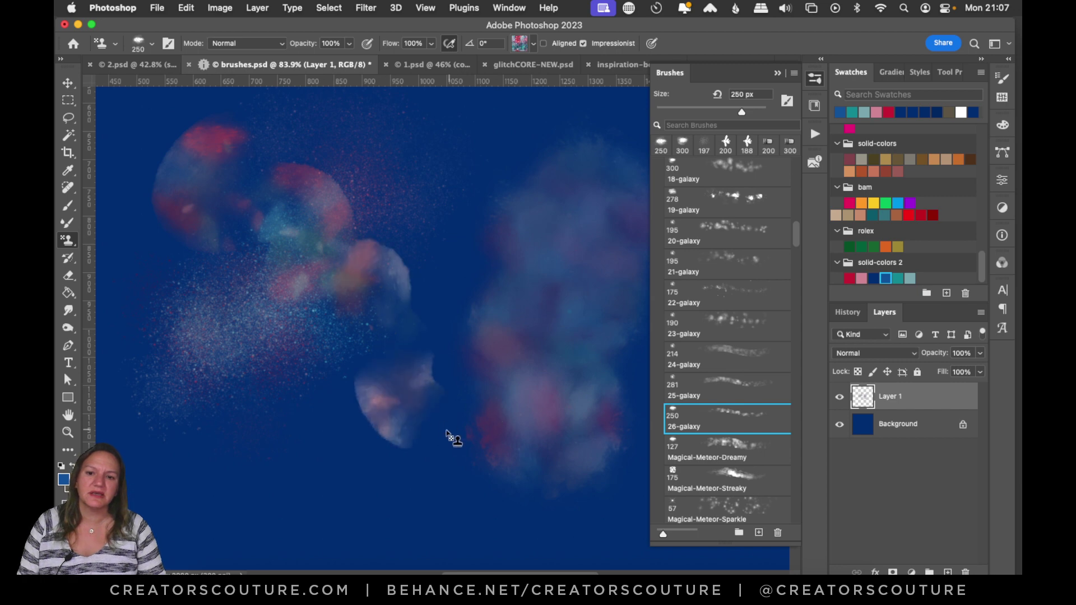
{"action": "key", "text": "super+z"}
{"action": "mouse_move", "coordinate": [504, 174]}
{"action": "left_mouse_down"}
{"action": "mouse_move", "coordinate": [425, 207]}
{"action": "mouse_move", "coordinate": [355, 377]}
{"action": "mouse_move", "coordinate": [289, 384]}
{"action": "left_mouse_up"}
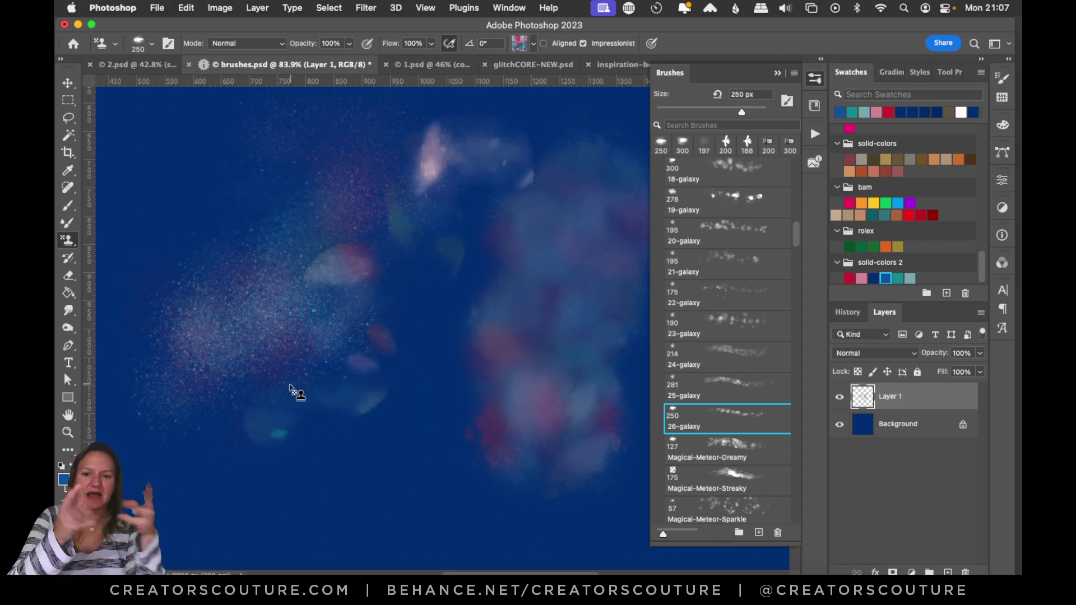
{"action": "key", "text": "super+z"}
{"action": "mouse_move", "coordinate": [477, 197]}
{"action": "left_mouse_down"}
{"action": "mouse_move", "coordinate": [396, 408]}
{"action": "mouse_move", "coordinate": [369, 437]}
{"action": "left_mouse_up"}
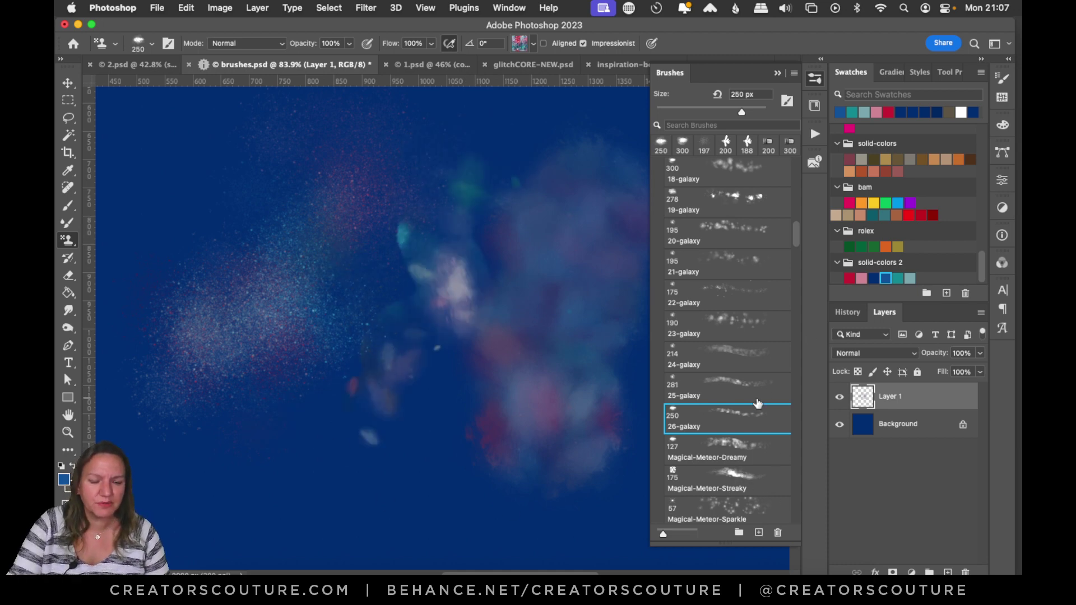
Try the 22-galaxy brush at 175 px over the speckled area and undo all galaxy strokes on Layer 1
{"action": "left_click", "coordinate": [737, 298]}
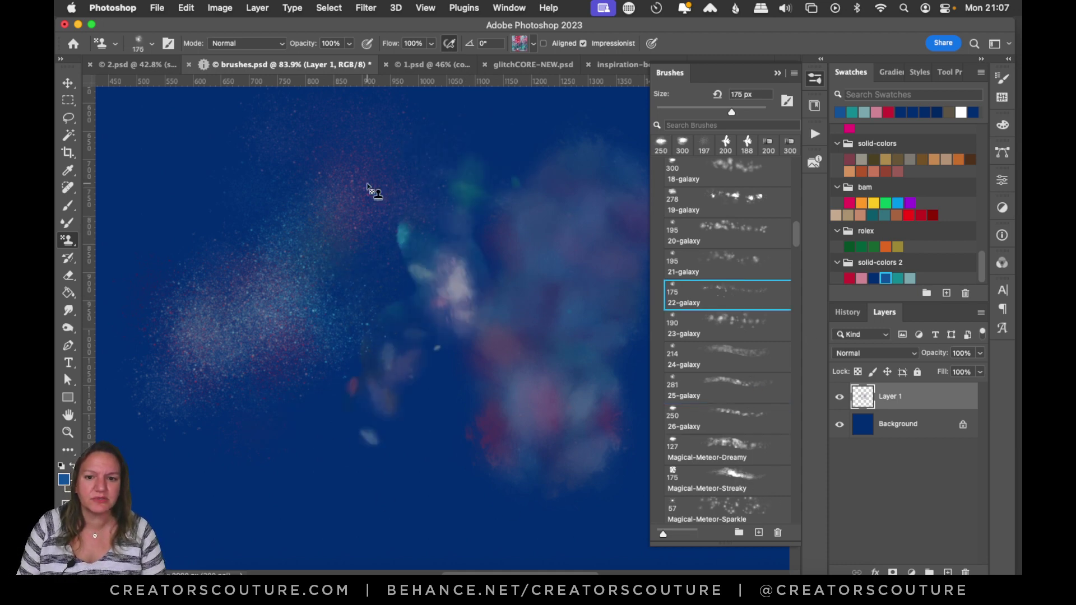
{"action": "mouse_move", "coordinate": [367, 187]}
{"action": "left_mouse_down"}
{"action": "mouse_move", "coordinate": [336, 216]}
{"action": "mouse_move", "coordinate": [214, 448]}
{"action": "left_mouse_up"}
{"action": "key", "text": "super+z"}
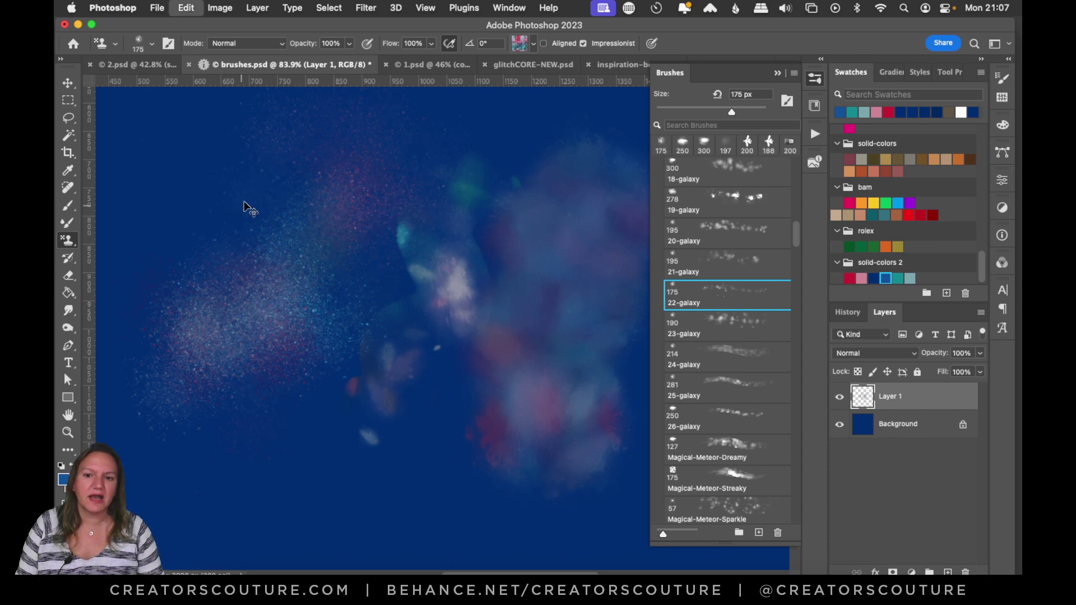
{"action": "left_click_drag", "start_coordinate": [247, 209], "coordinate": [218, 420]}
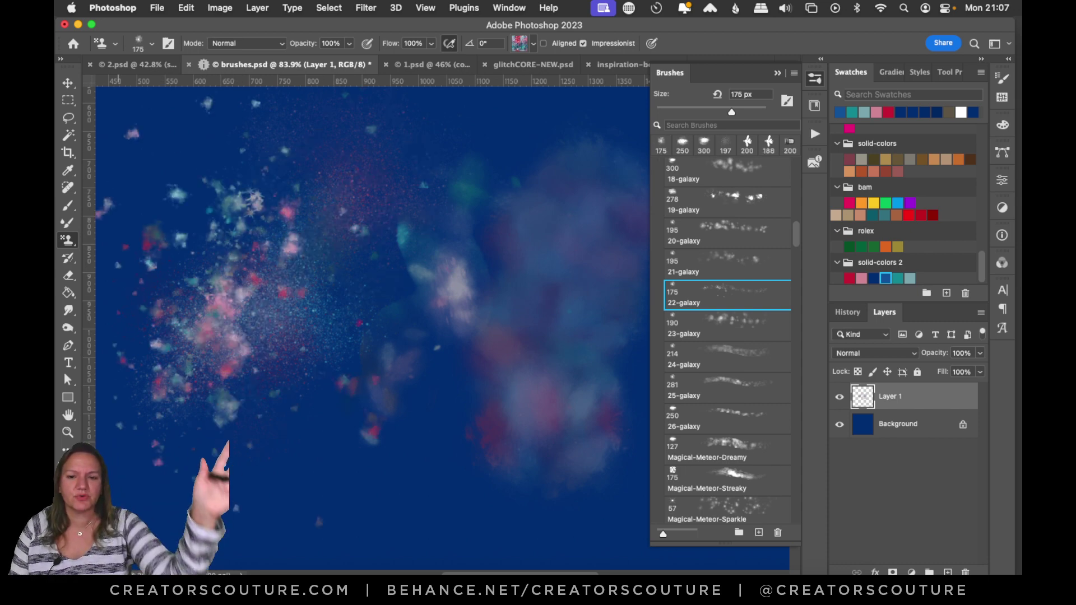
{"action": "key", "text": "super+z"}
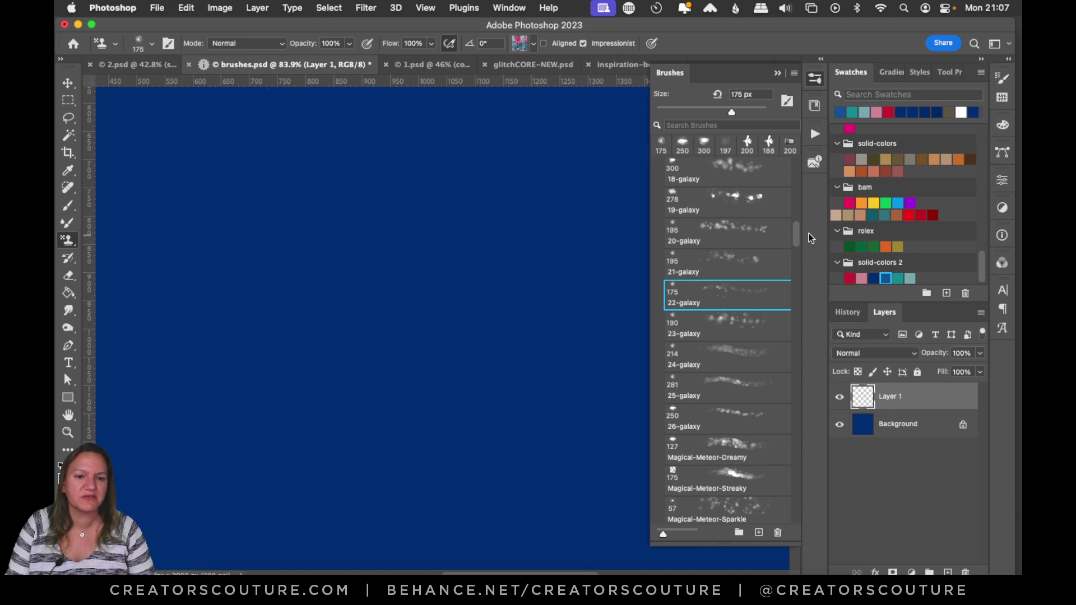
Expand the PS GLITCHCORE brush group and choose brush 36 at 200 px for the Pattern Stamp tool
{"action": "left_click_drag", "start_coordinate": [795, 234], "coordinate": [798, 173]}
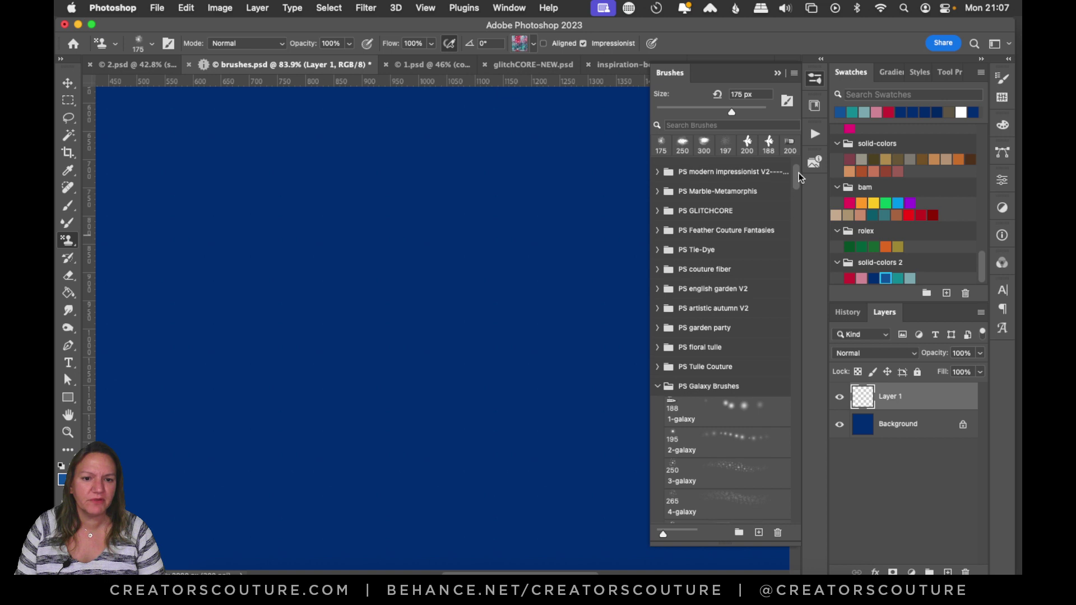
{"action": "left_click", "coordinate": [657, 207]}
{"action": "scroll", "coordinate": [738, 396], "scroll_direction": "down", "scroll_amount": 10}
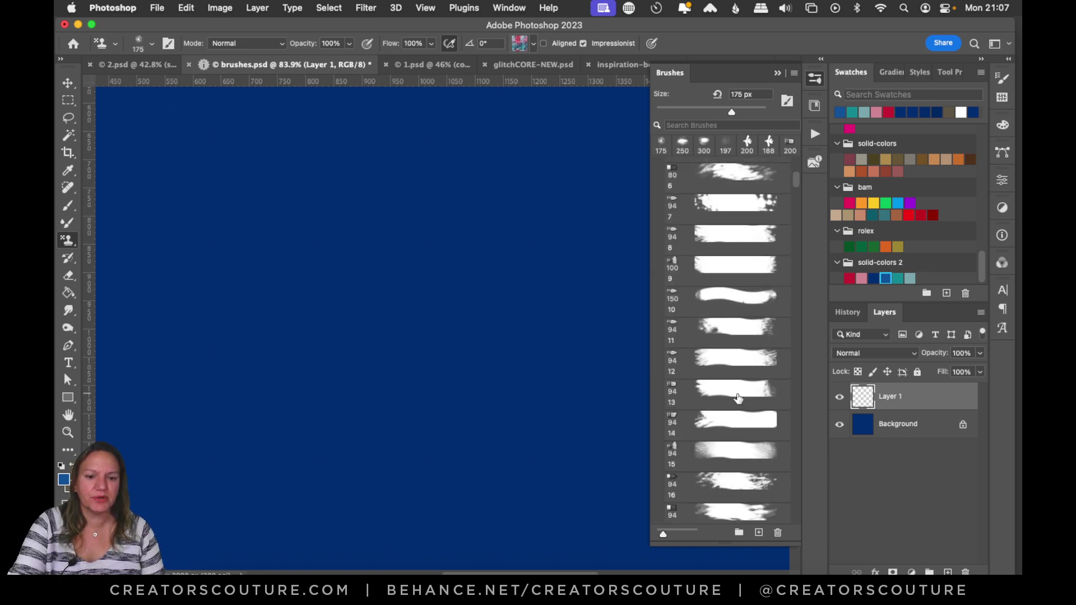
{"action": "scroll", "coordinate": [737, 398], "scroll_direction": "down", "scroll_amount": 10}
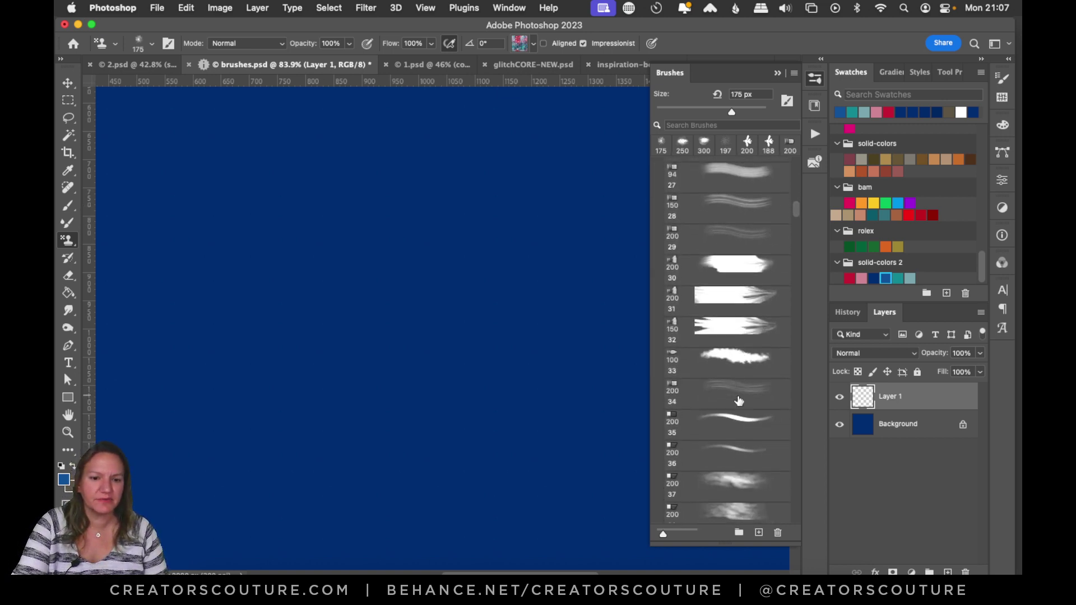
{"action": "left_click", "coordinate": [721, 369]}
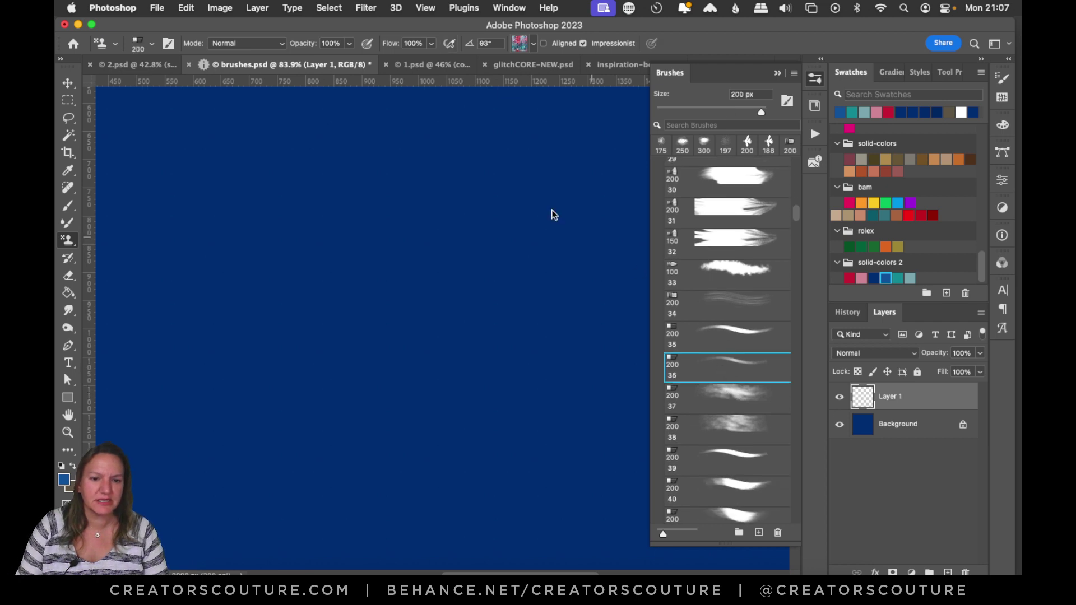
Try several winding strokes across the canvas with glitchcore brush 36, and undo them all
{"action": "mouse_move", "coordinate": [622, 137]}
{"action": "left_mouse_down"}
{"action": "mouse_move", "coordinate": [512, 185]}
{"action": "mouse_move", "coordinate": [408, 355]}
{"action": "mouse_move", "coordinate": [263, 520]}
{"action": "left_mouse_up"}
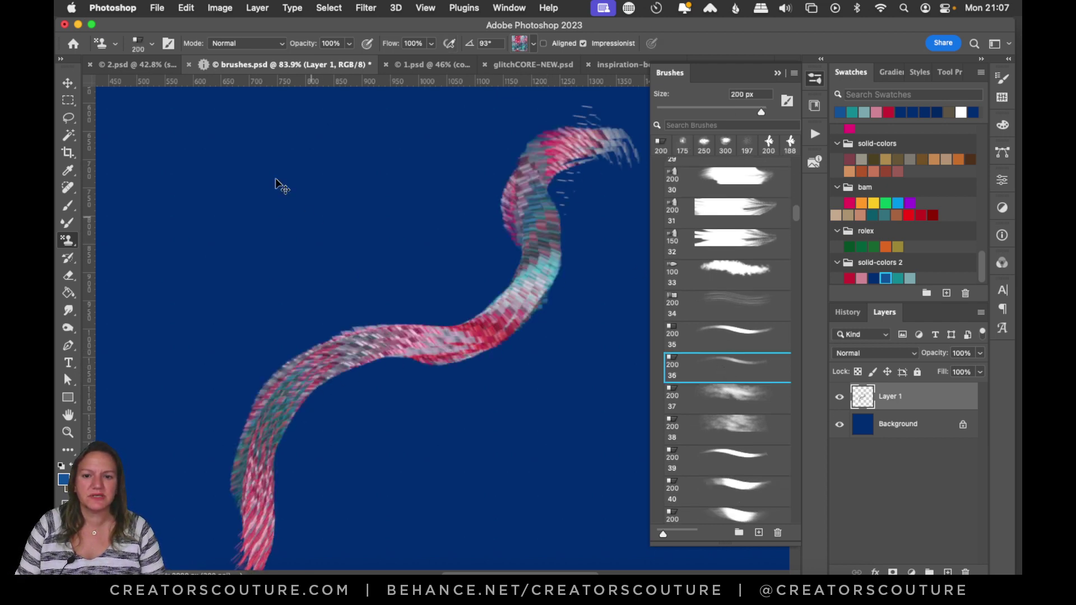
{"action": "key", "text": "ctrl+z"}
{"action": "mouse_move", "coordinate": [272, 103]}
{"action": "left_mouse_down"}
{"action": "mouse_move", "coordinate": [256, 243]}
{"action": "mouse_move", "coordinate": [611, 473]}
{"action": "left_mouse_up"}
{"action": "key", "text": "super+z"}
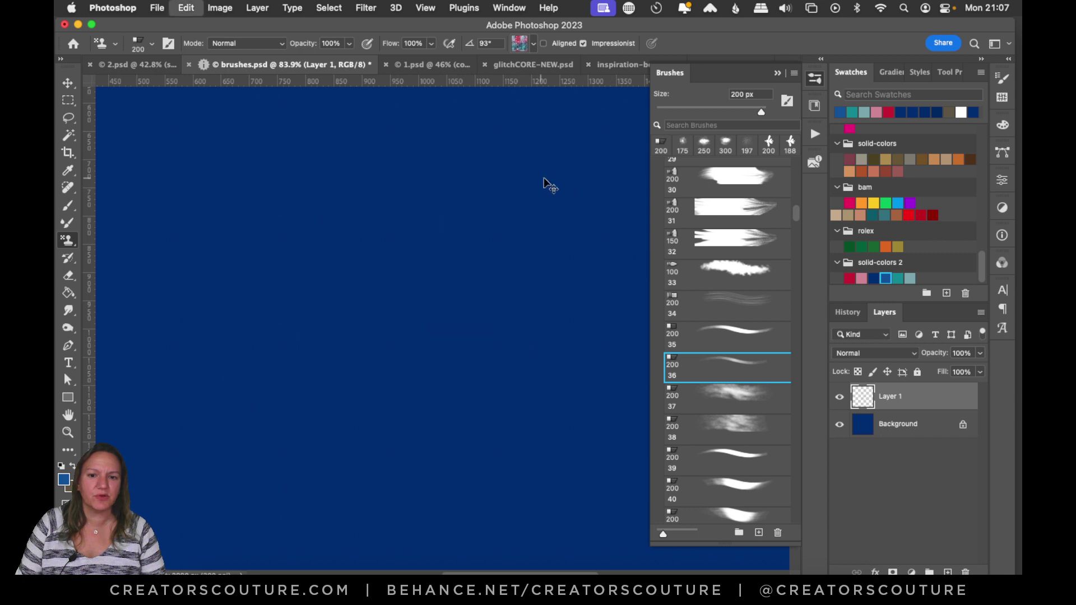
{"action": "mouse_move", "coordinate": [616, 135]}
{"action": "left_mouse_down"}
{"action": "mouse_move", "coordinate": [509, 272]}
{"action": "mouse_move", "coordinate": [283, 419]}
{"action": "mouse_move", "coordinate": [188, 526]}
{"action": "left_mouse_up"}
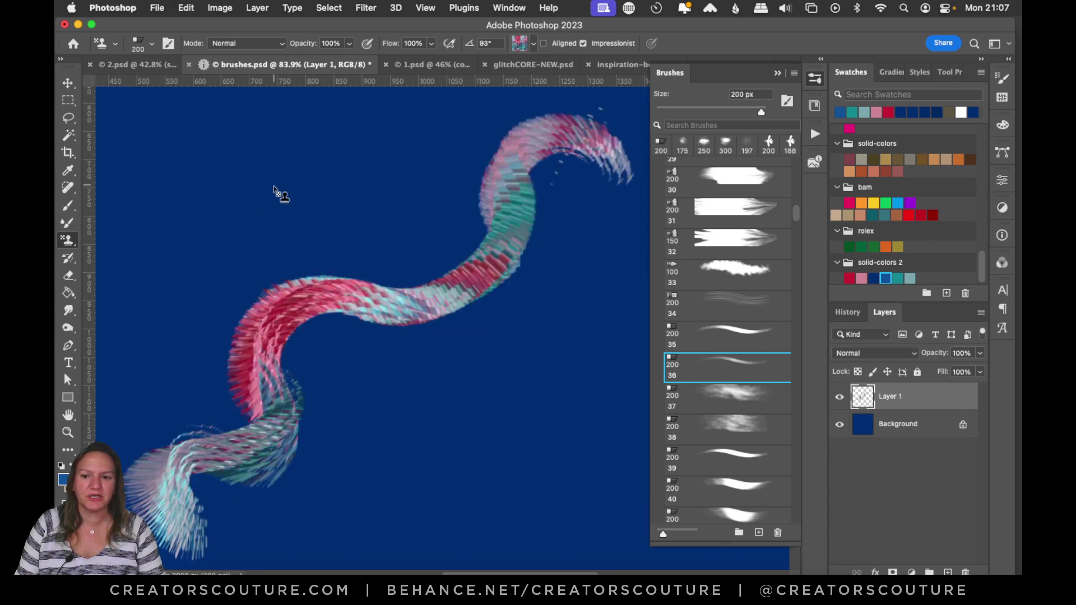
{"action": "mouse_move", "coordinate": [279, 192]}
{"action": "left_mouse_down"}
{"action": "mouse_move", "coordinate": [254, 312]}
{"action": "mouse_move", "coordinate": [314, 359]}
{"action": "left_mouse_up"}
{"action": "key", "text": "super+z"}
{"action": "key", "text": "super+z"}
Try short and circular strokes with brush 36, undo them, and paint a winding diagonal stroke across Layer 1
{"action": "mouse_move", "coordinate": [477, 219]}
{"action": "left_mouse_down"}
{"action": "mouse_move", "coordinate": [456, 213]}
{"action": "mouse_move", "coordinate": [472, 236]}
{"action": "mouse_move", "coordinate": [447, 298]}
{"action": "left_mouse_up"}
{"action": "key", "text": "super+z"}
{"action": "mouse_move", "coordinate": [358, 271]}
{"action": "left_mouse_down"}
{"action": "mouse_move", "coordinate": [376, 299]}
{"action": "mouse_move", "coordinate": [434, 273]}
{"action": "left_mouse_up"}
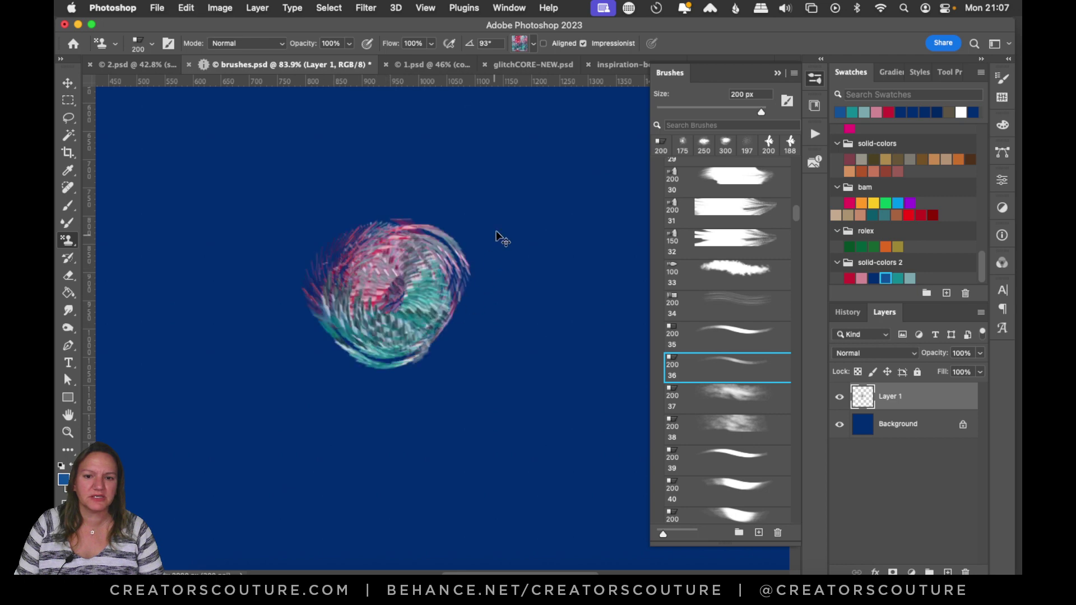
{"action": "key", "text": "super+z"}
{"action": "mouse_move", "coordinate": [605, 177]}
{"action": "left_mouse_down"}
{"action": "mouse_move", "coordinate": [247, 456]}
{"action": "mouse_move", "coordinate": [112, 439]}
{"action": "left_mouse_up"}
Look at the artwork in 2.psd and 3.psd with the brush list hidden, and return to brushes.psd
{"action": "left_click", "coordinate": [167, 71]}
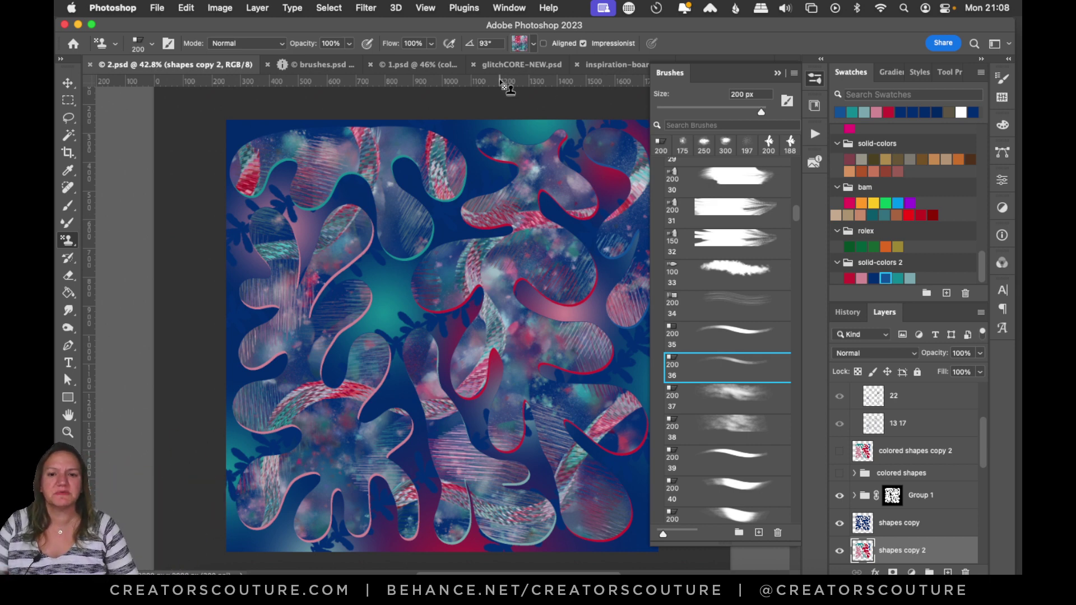
{"action": "left_click", "coordinate": [815, 79]}
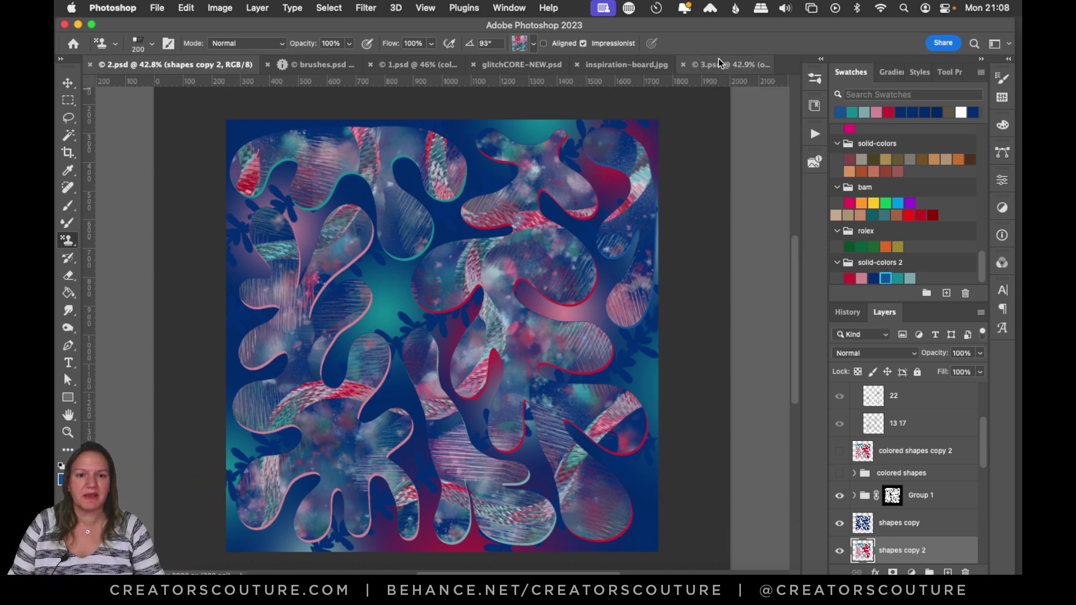
{"action": "left_click", "coordinate": [695, 65]}
{"action": "left_click", "coordinate": [224, 64]}
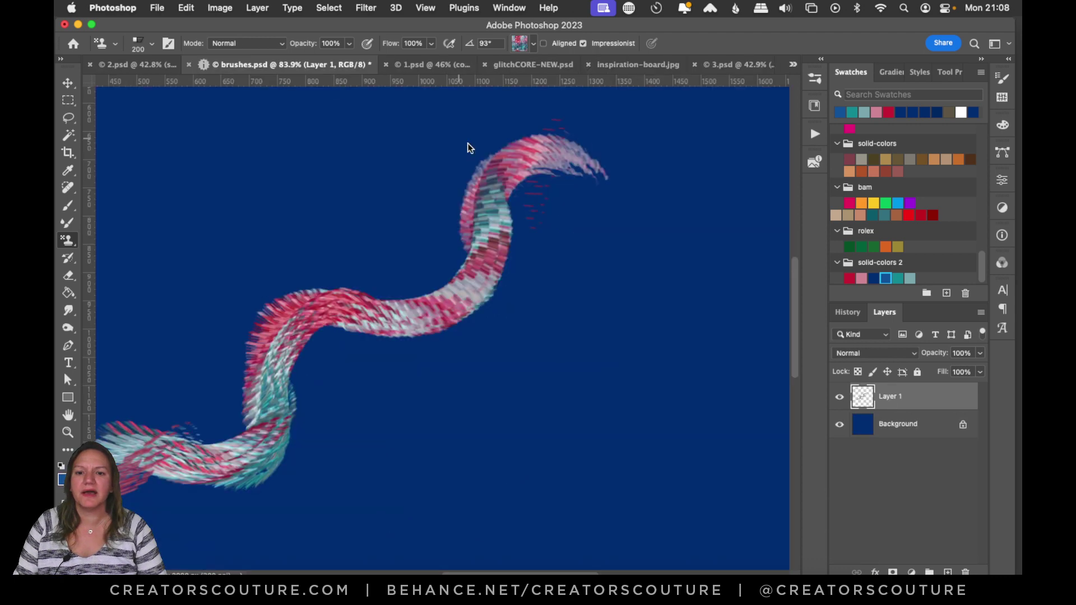
Undo the winding stroke, and choose glitchcore brush 5 at 300 px, testing it with a hatched stroke that is undone
{"action": "key", "text": "super+z"}
{"action": "left_click", "coordinate": [815, 81]}
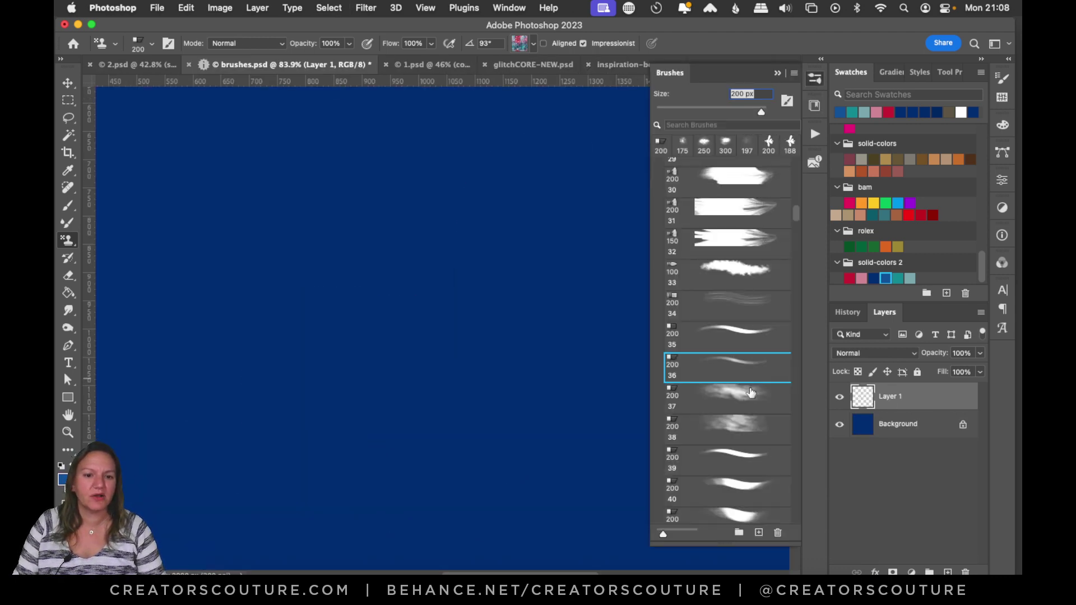
{"action": "scroll", "coordinate": [775, 329], "scroll_direction": "up", "scroll_amount": 15}
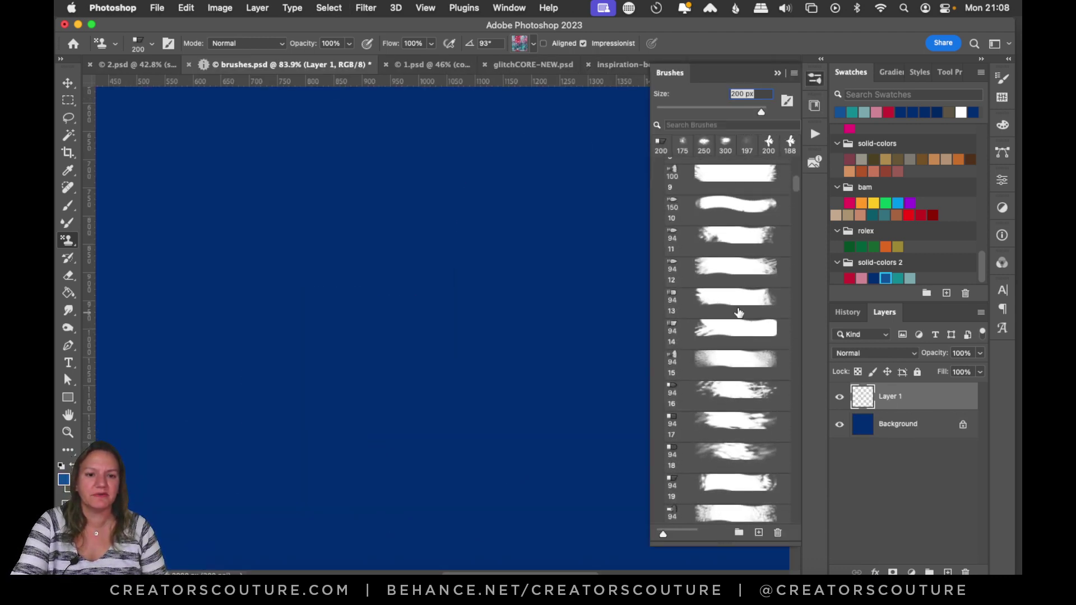
{"action": "left_click", "coordinate": [728, 246]}
{"action": "left_click_drag", "start_coordinate": [491, 232], "coordinate": [428, 352]}
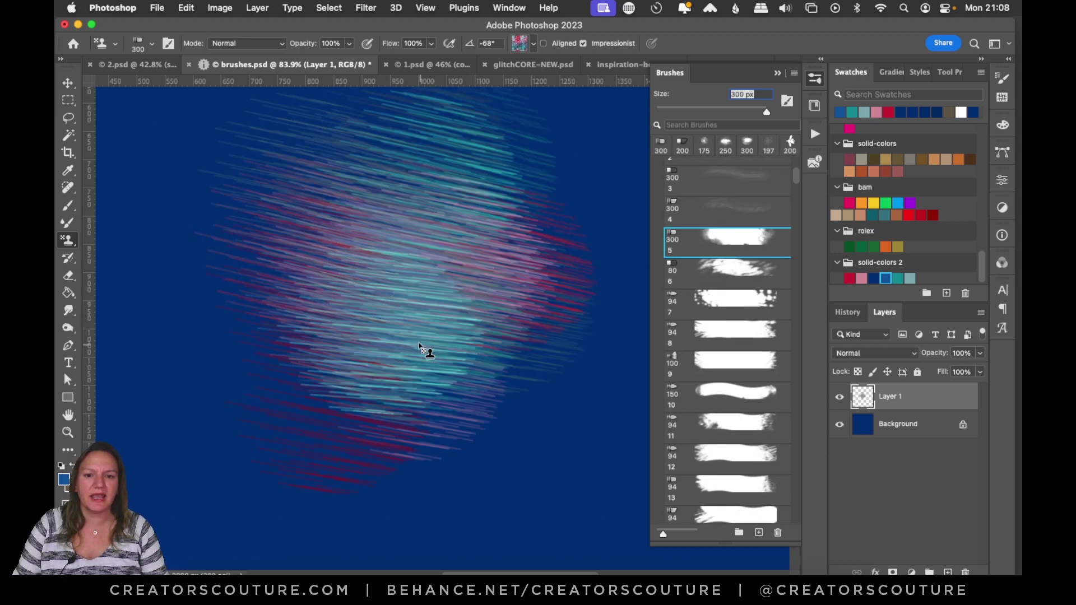
{"action": "key", "text": "super+z"}
Check the hatched textures in the 2.psd artwork with the brush list closed, and go back to brushes.psd
{"action": "left_click", "coordinate": [143, 66]}
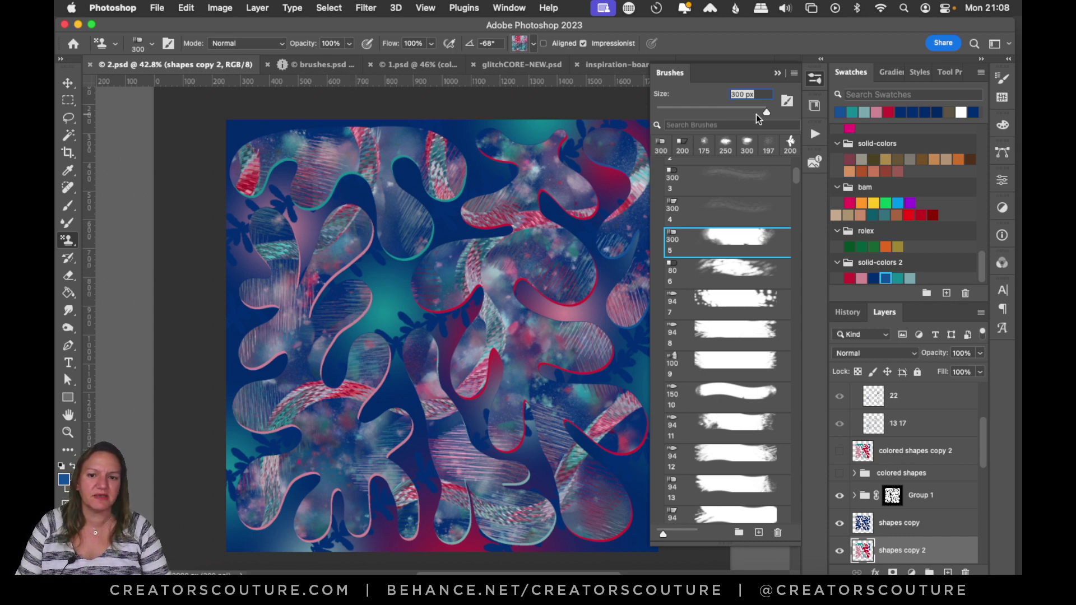
{"action": "left_click", "coordinate": [813, 79]}
{"action": "left_click", "coordinate": [295, 66]}
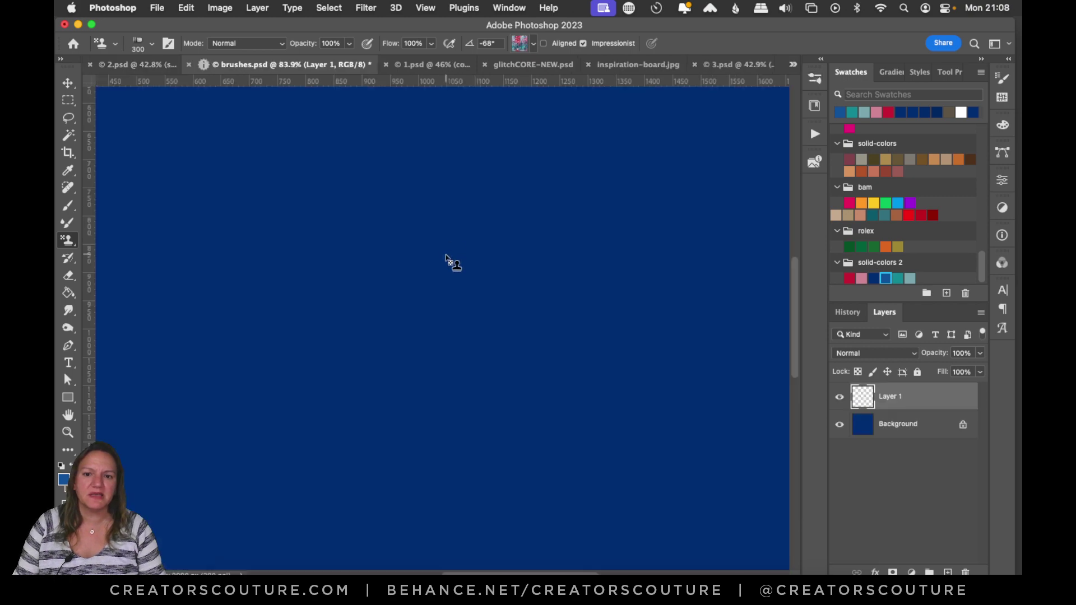
Try four hatched strokes with glitchcore brush 5 in different parts of the canvas, undoing each one
{"action": "left_click_drag", "start_coordinate": [449, 260], "coordinate": [364, 361]}
{"action": "key", "text": "super+z"}
{"action": "left_click_drag", "start_coordinate": [636, 263], "coordinate": [504, 432]}
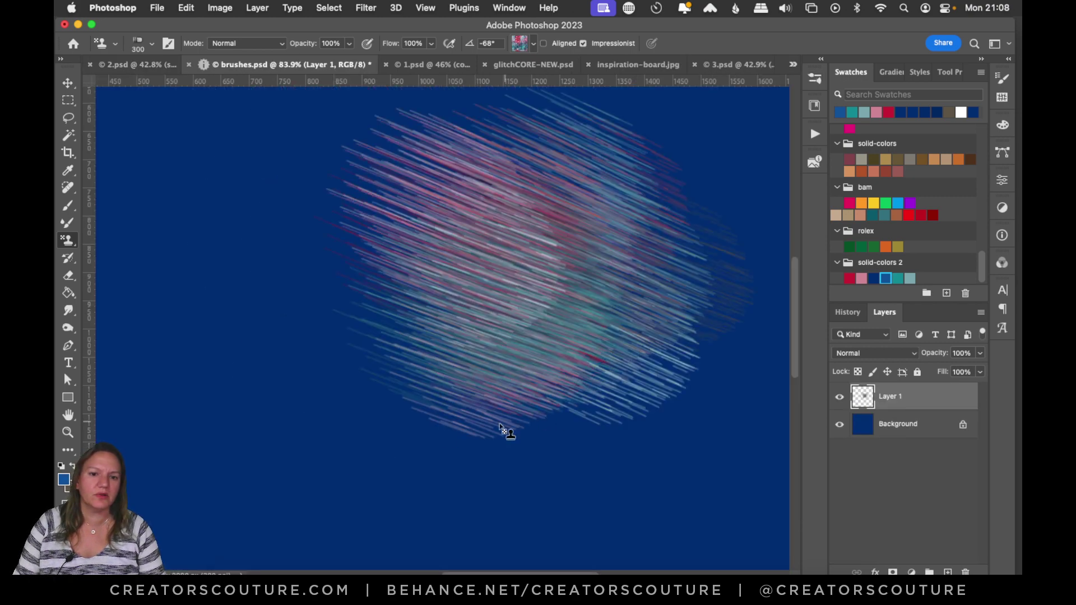
{"action": "key", "text": "super+z"}
{"action": "left_click_drag", "start_coordinate": [312, 319], "coordinate": [274, 428]}
{"action": "key", "text": "super+z"}
{"action": "left_click_drag", "start_coordinate": [569, 338], "coordinate": [556, 413]}
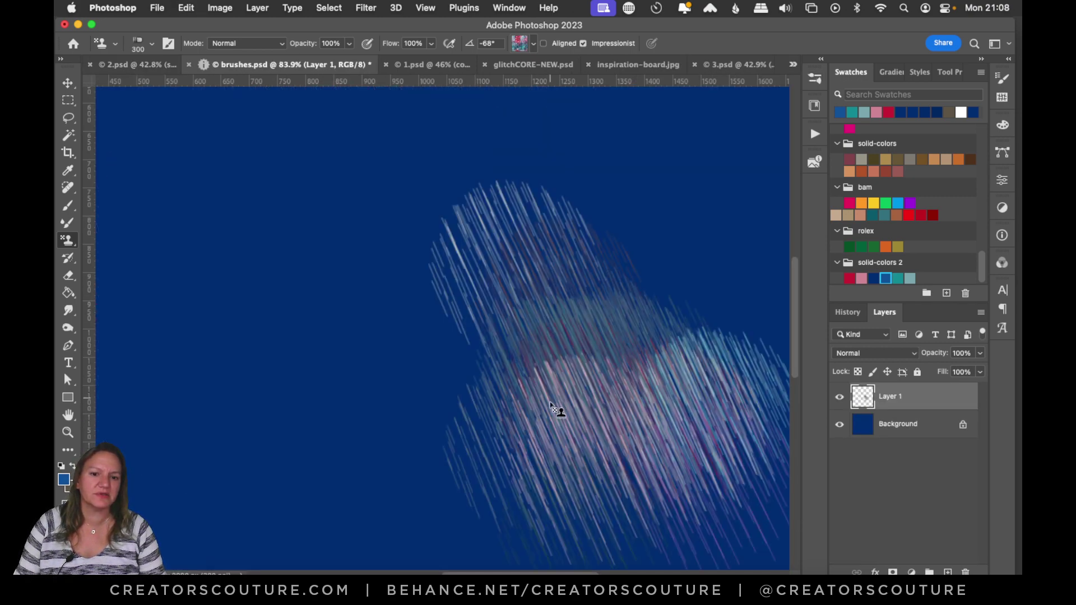
{"action": "key", "text": "super+z"}
Paint a hatched stroke with glitchcore brush 5 near the middle of Layer 1, and switch to 2.psd
{"action": "left_click_drag", "start_coordinate": [355, 329], "coordinate": [339, 391]}
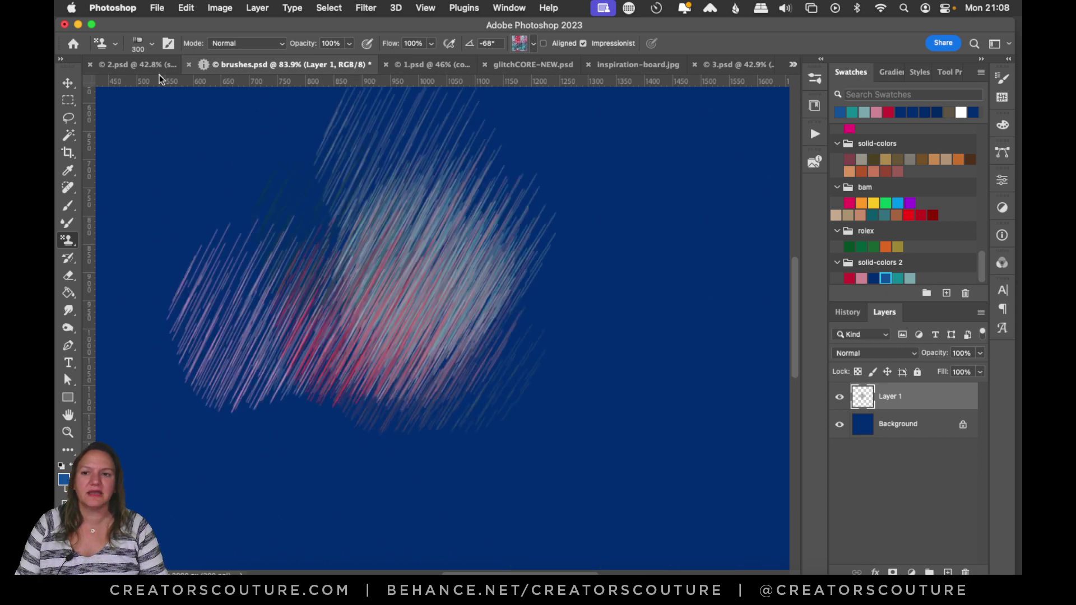
{"action": "left_click", "coordinate": [162, 65]}
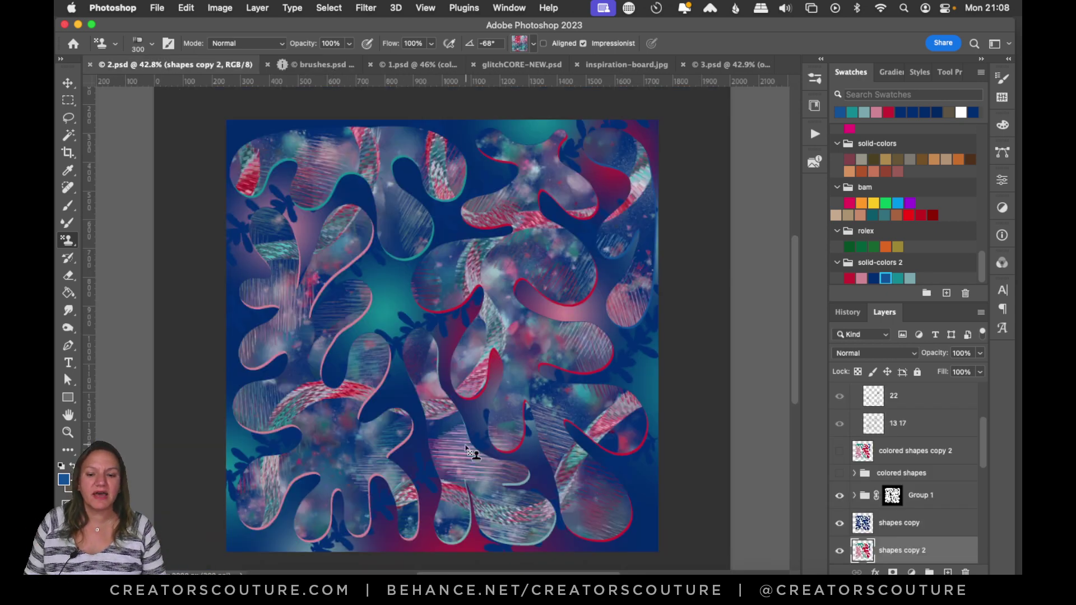